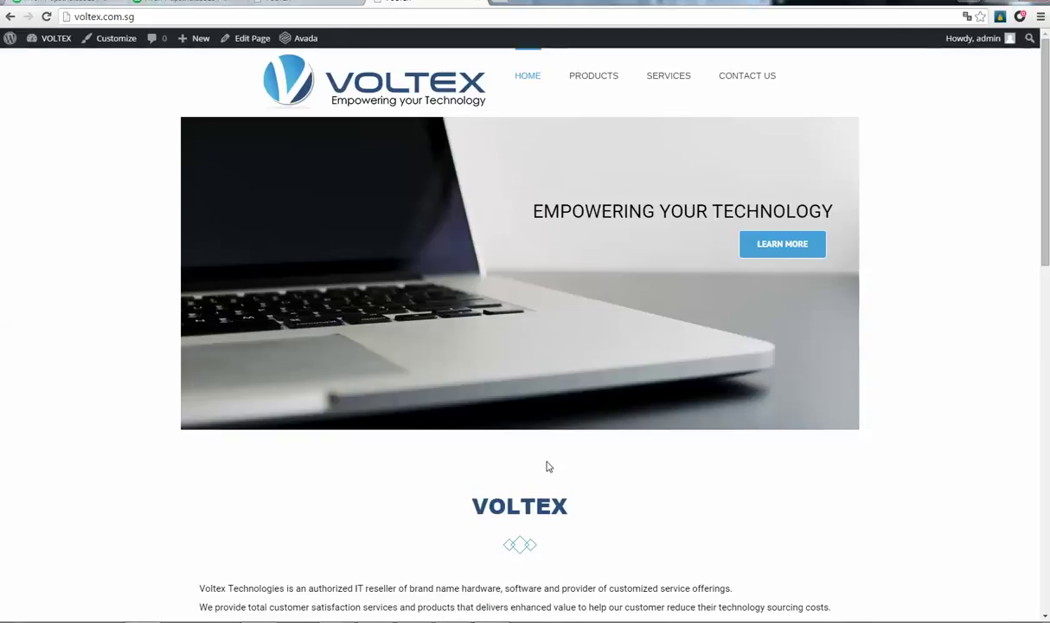
Step: Scroll down and back up through the live Voltex homepage
{"action": "scroll", "coordinate": [519, 449], "scroll_direction": "down", "scroll_amount": 1}
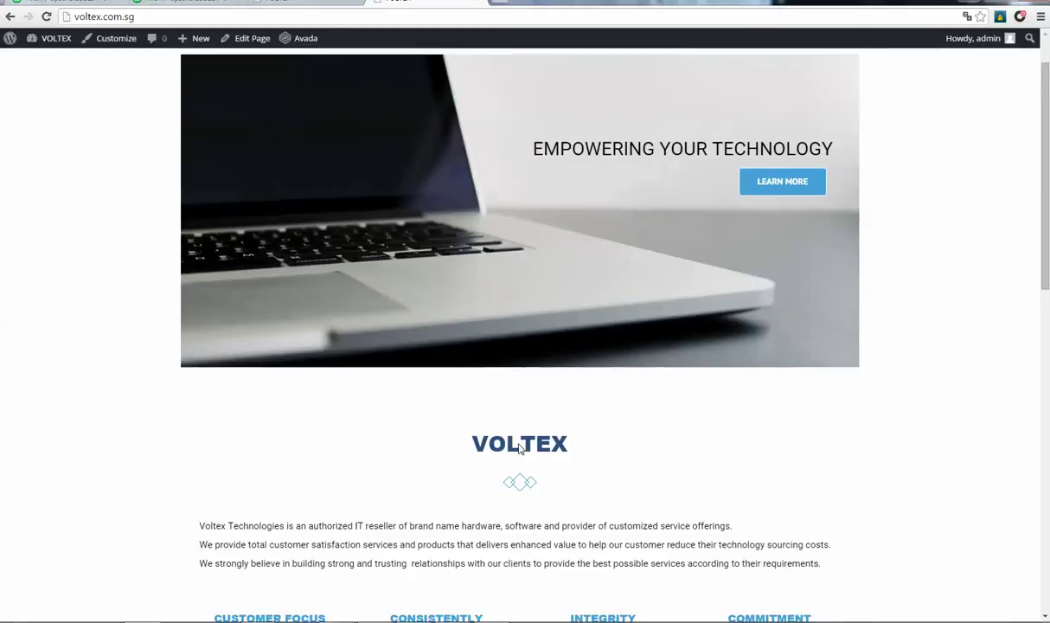
{"action": "scroll", "coordinate": [519, 449], "scroll_direction": "down", "scroll_amount": 1}
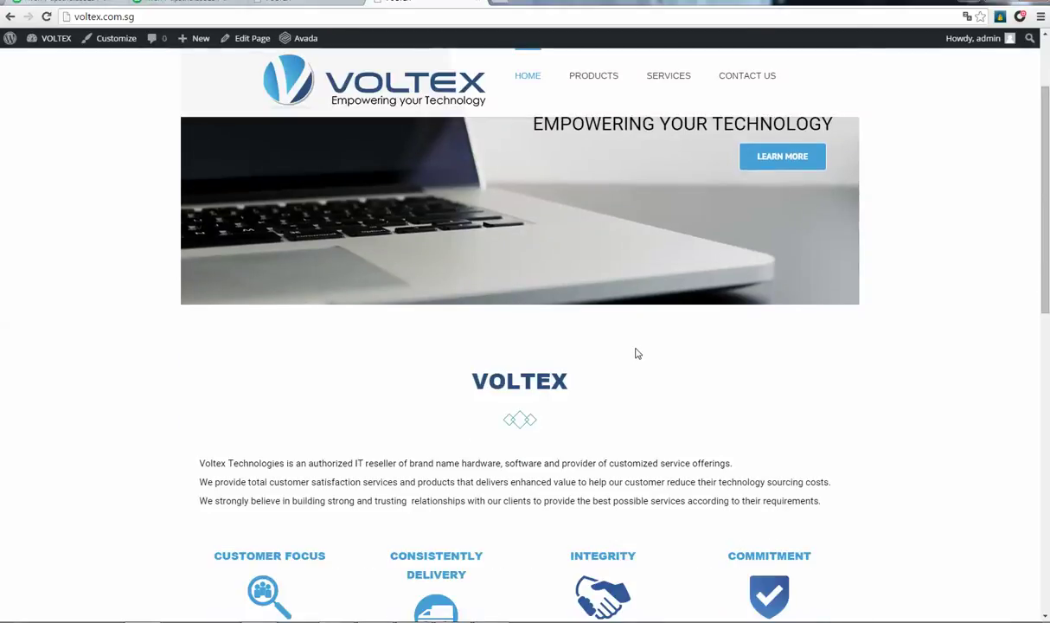
{"action": "scroll", "coordinate": [614, 361], "scroll_direction": "down", "scroll_amount": 2}
{"action": "scroll", "coordinate": [525, 337], "scroll_direction": "up", "scroll_amount": 4}
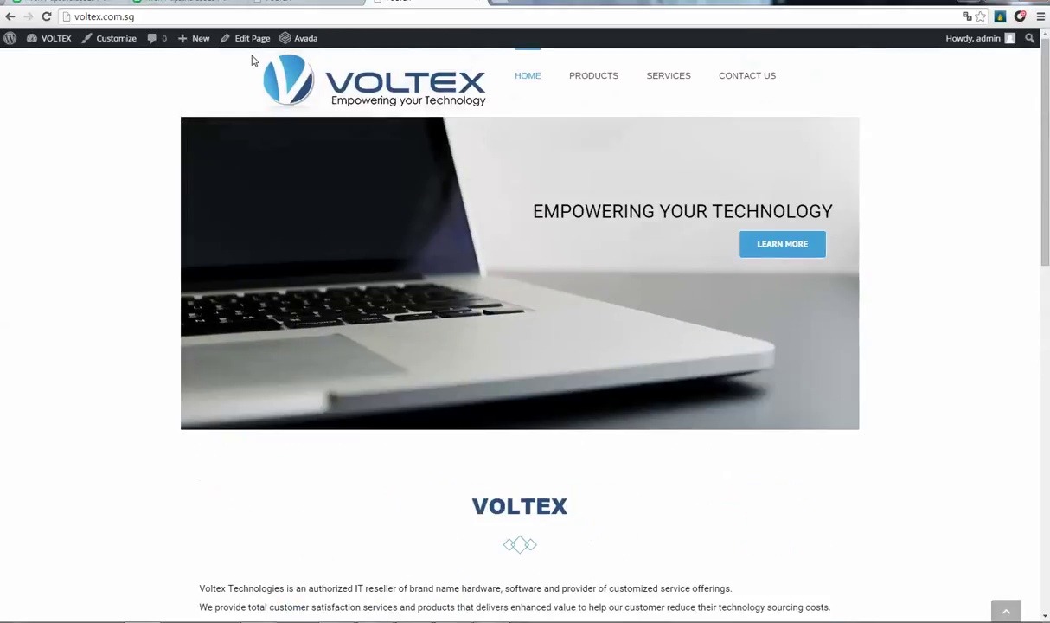
Step: Switch to the other Voltex tab and put the caret at the end of its address
{"action": "left_click", "coordinate": [278, 5]}
{"action": "left_click", "coordinate": [165, 16]}
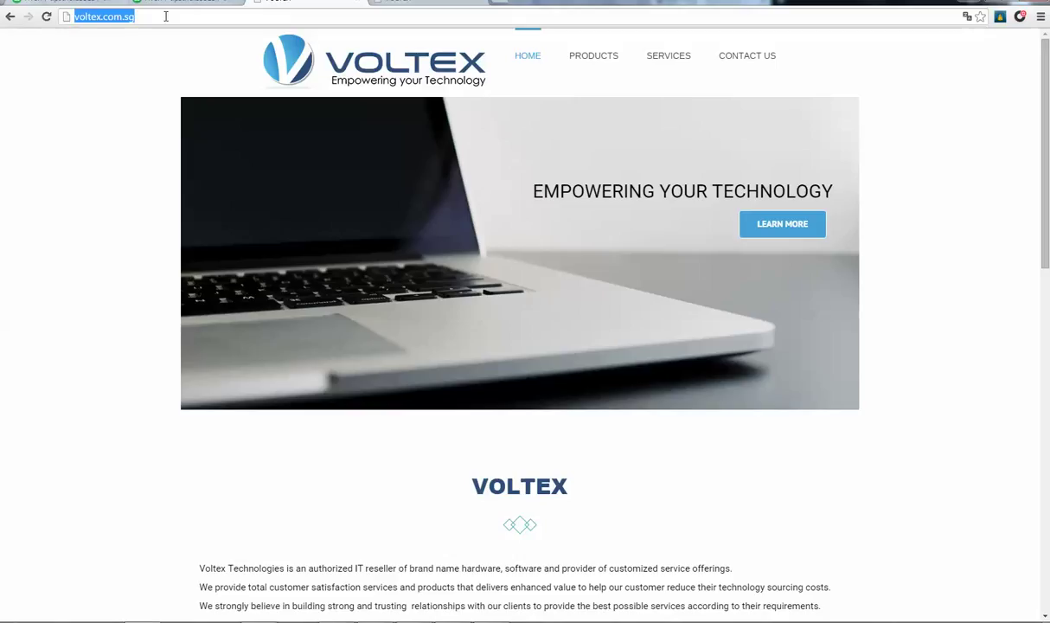
{"action": "left_click", "coordinate": [186, 19]}
{"action": "left_click", "coordinate": [174, 15]}
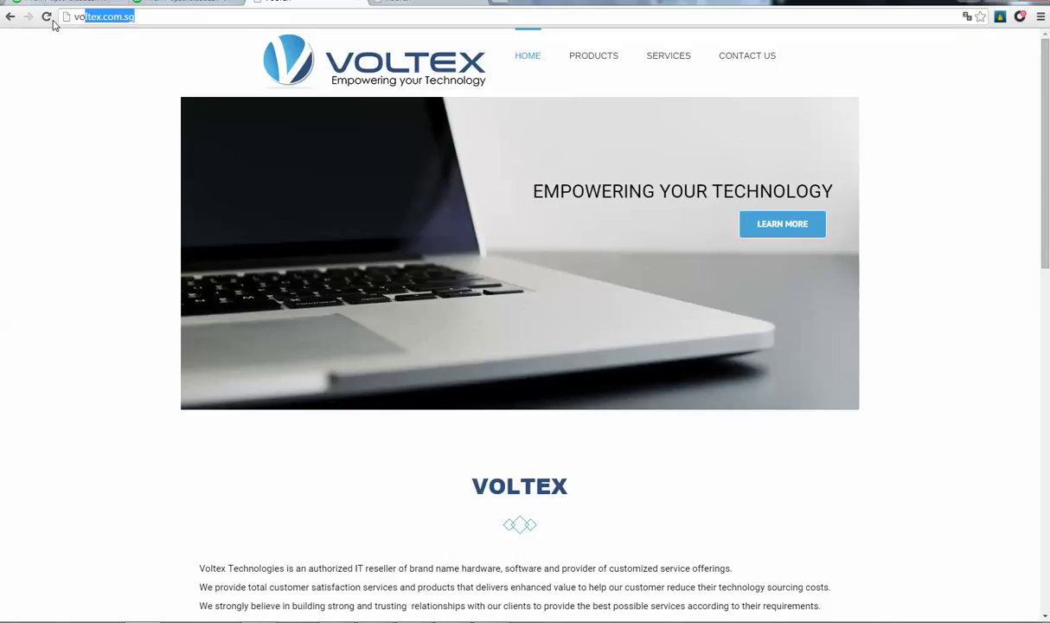
{"action": "left_click", "coordinate": [192, 15]}
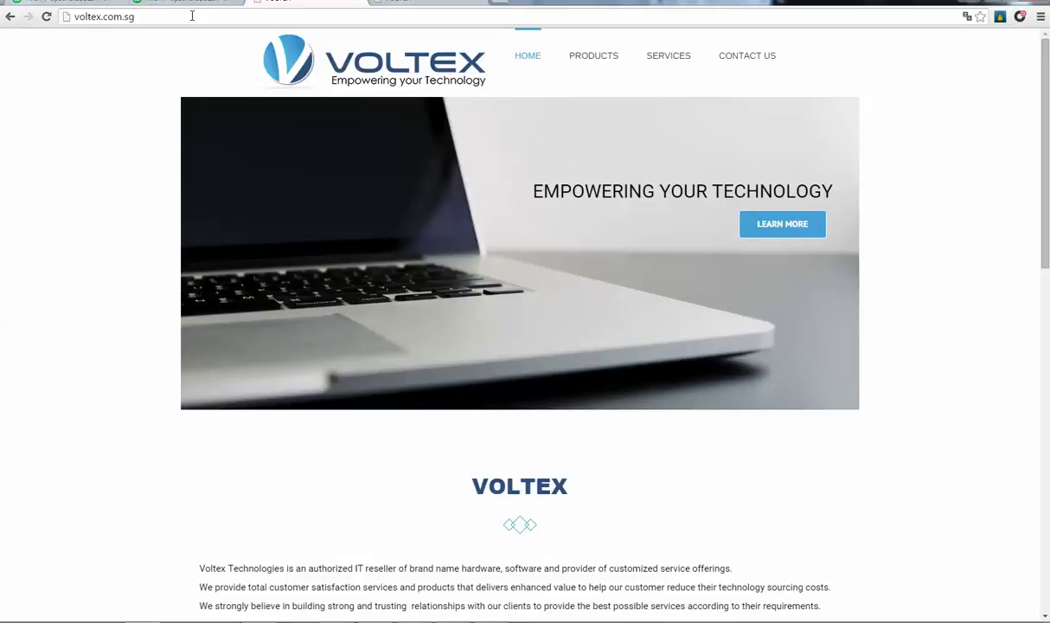
Step: Append /login to the site address and load the WordPress login page
{"action": "type", "text": "/"}
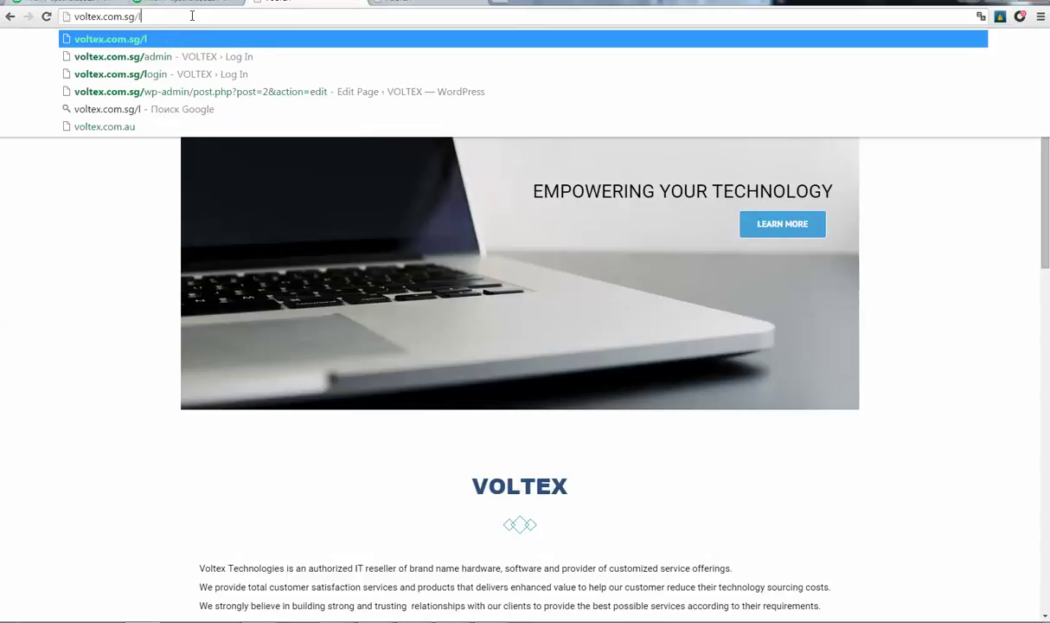
{"action": "type", "text": "login"}
{"action": "key", "text": "Return"}
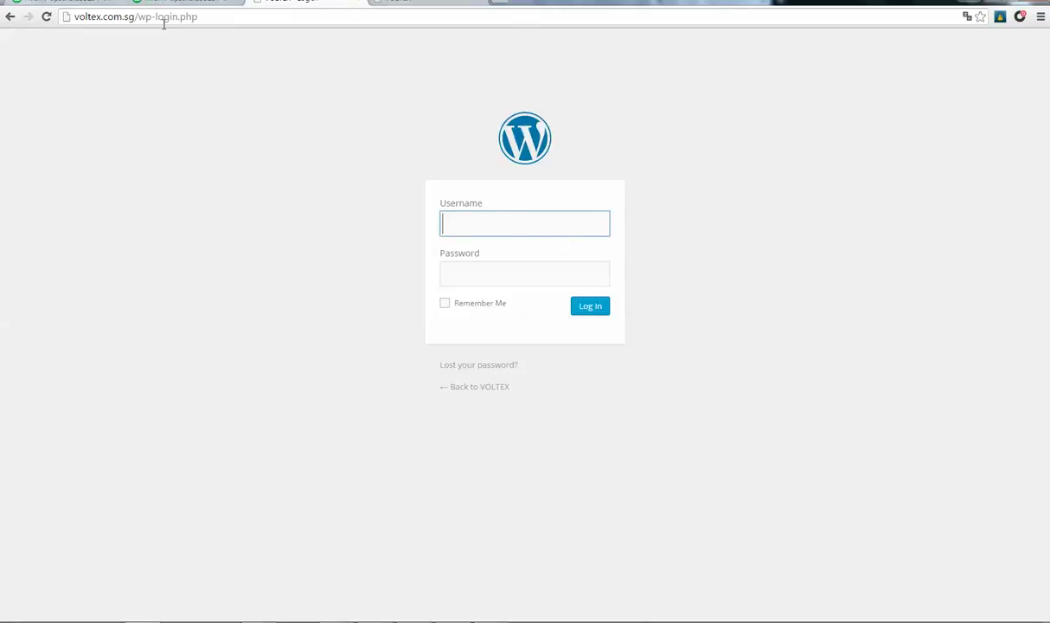
{"action": "left_click", "coordinate": [199, 17]}
{"action": "left_click", "coordinate": [206, 17]}
{"action": "left_click_drag", "start_coordinate": [186, 17], "coordinate": [157, 17]}
{"action": "left_click", "coordinate": [152, 17]}
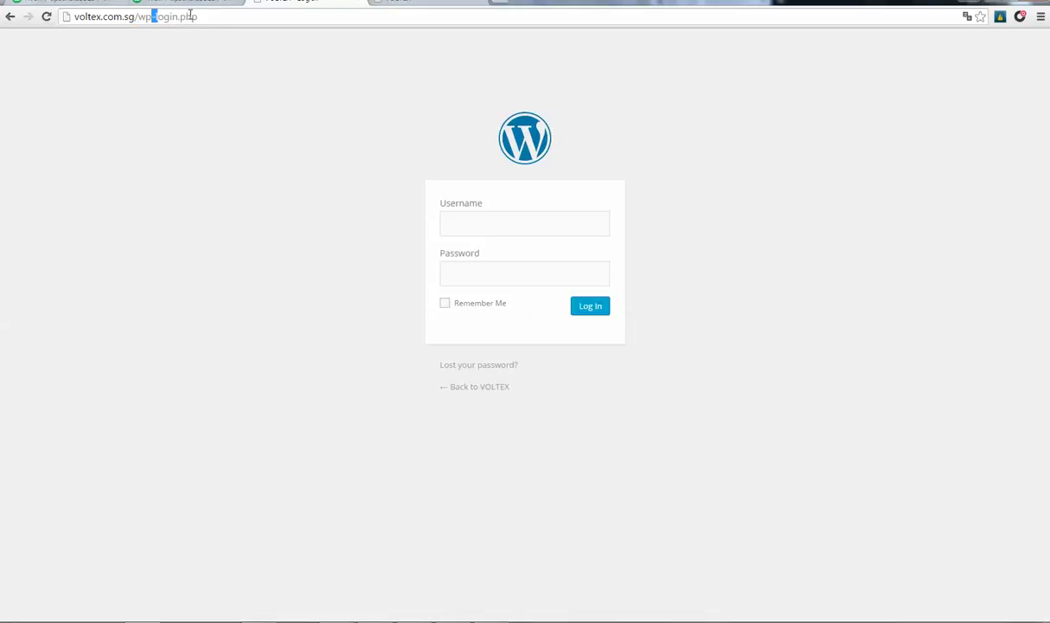
{"action": "left_click", "coordinate": [194, 20]}
Step: Fill in the saved administrator username and enter the account password
{"action": "left_click", "coordinate": [529, 234]}
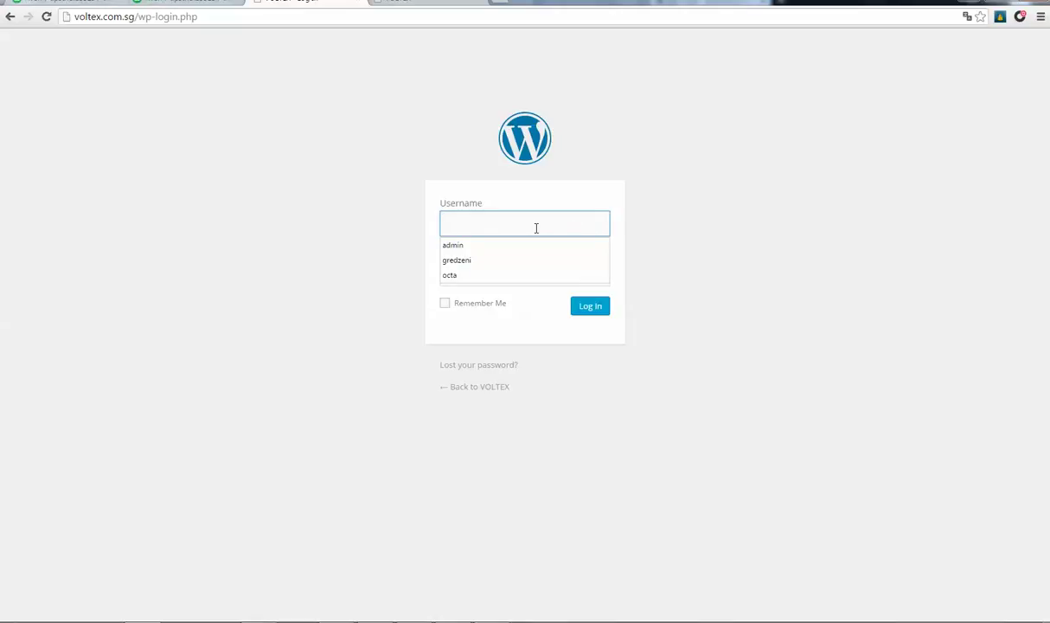
{"action": "type", "text": "S"}
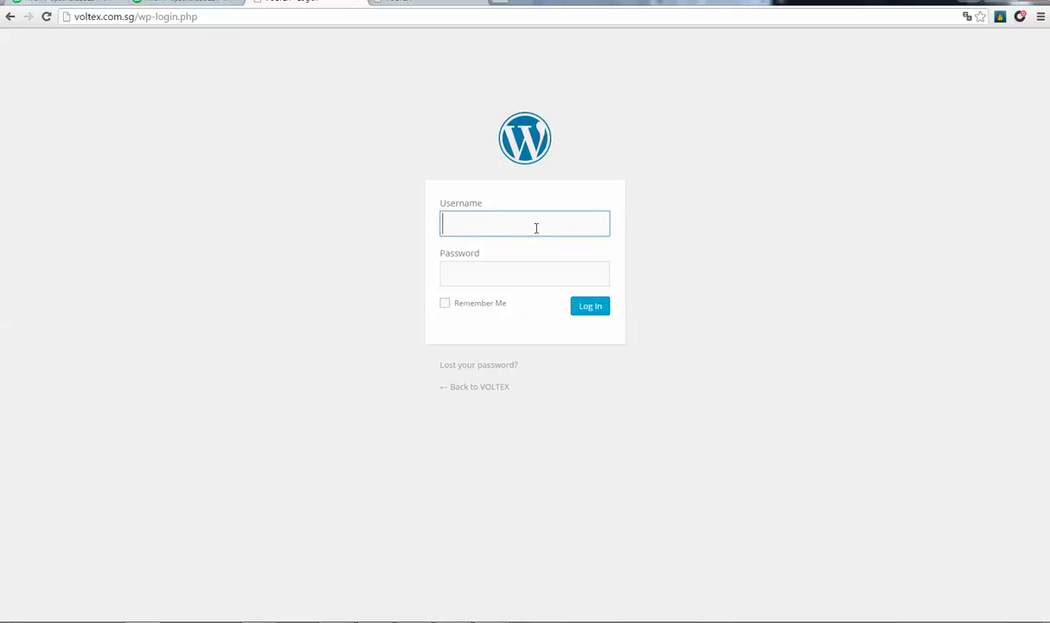
{"action": "key", "text": "BackSpace"}
{"action": "left_click", "coordinate": [546, 215]}
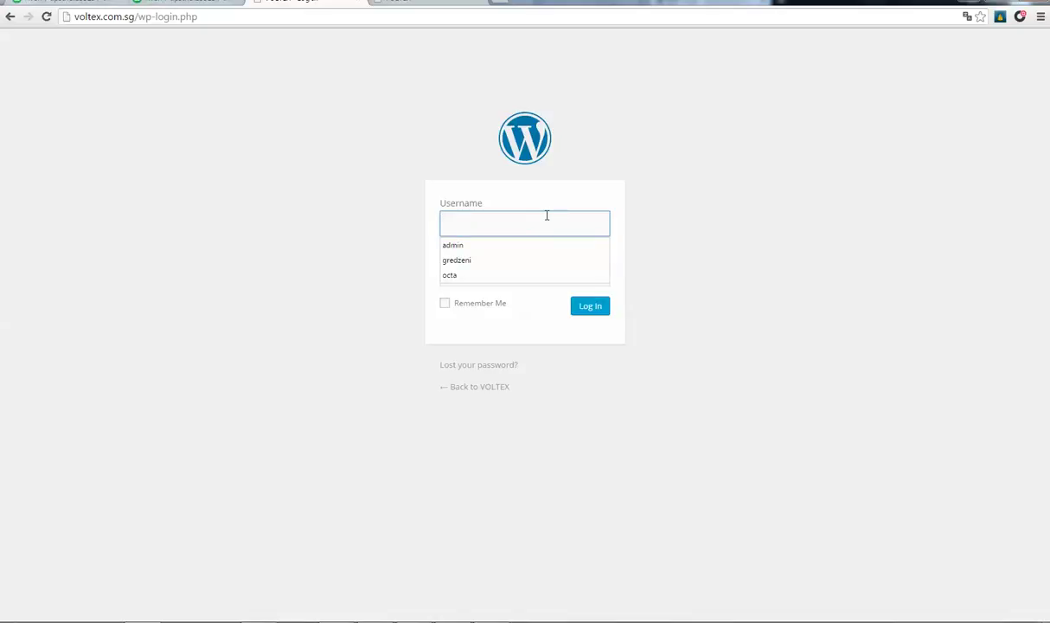
{"action": "key", "text": "Down"}
{"action": "key", "text": "Tab"}
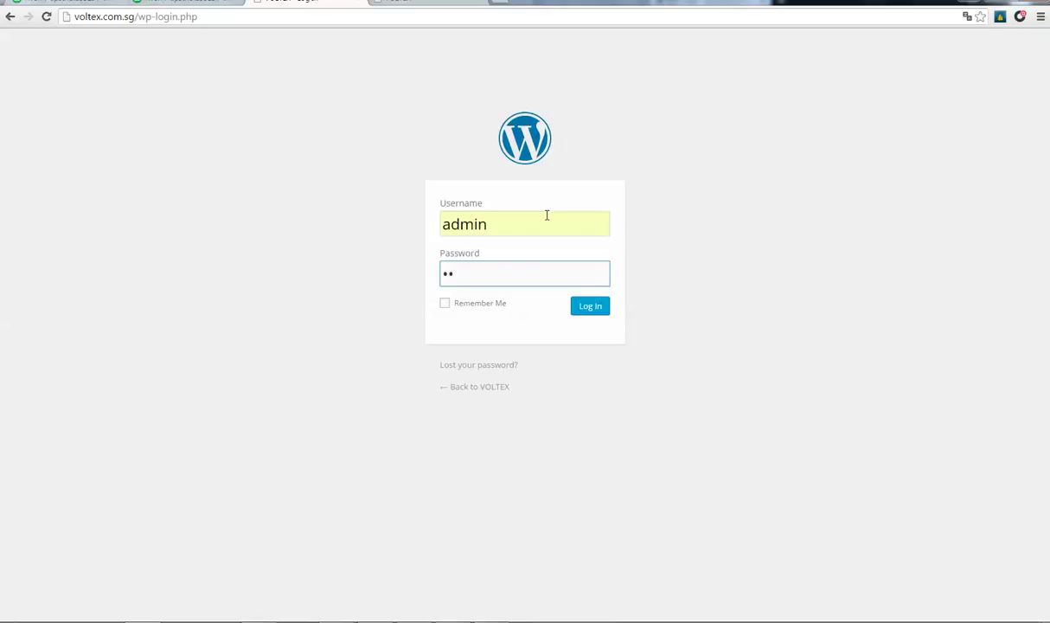
{"action": "type", "text": "•••••••"}
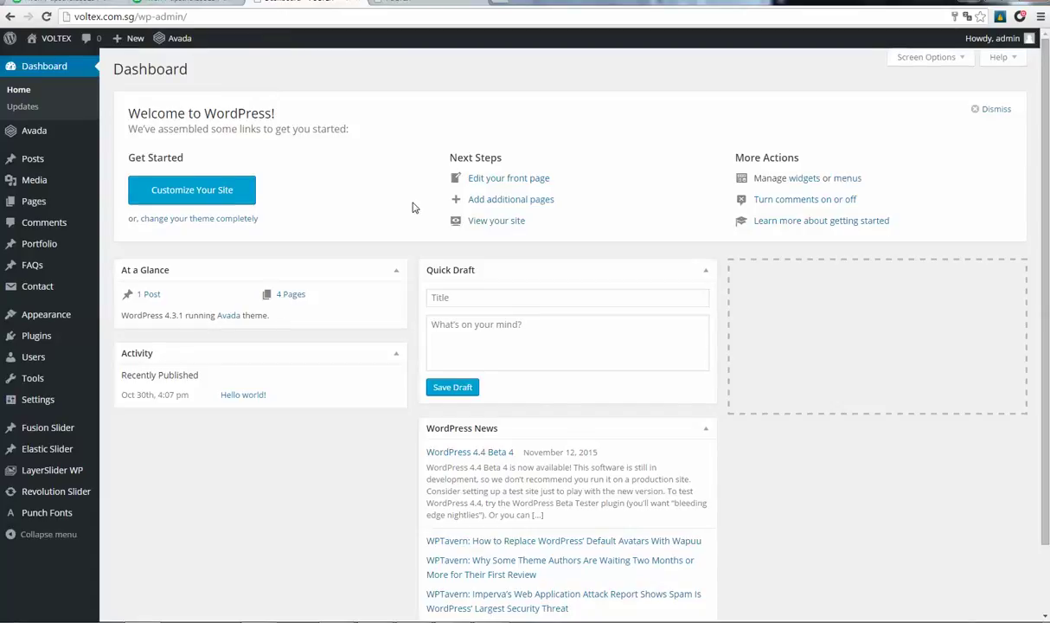
Step: Look over the VOLTEX Dashboard, which shows 1 post and 4 pages, and its Avada and Pages menus
{"action": "scroll", "coordinate": [412, 206], "scroll_direction": "down", "scroll_amount": 2}
{"action": "scroll", "coordinate": [413, 206], "scroll_direction": "up", "scroll_amount": 2}
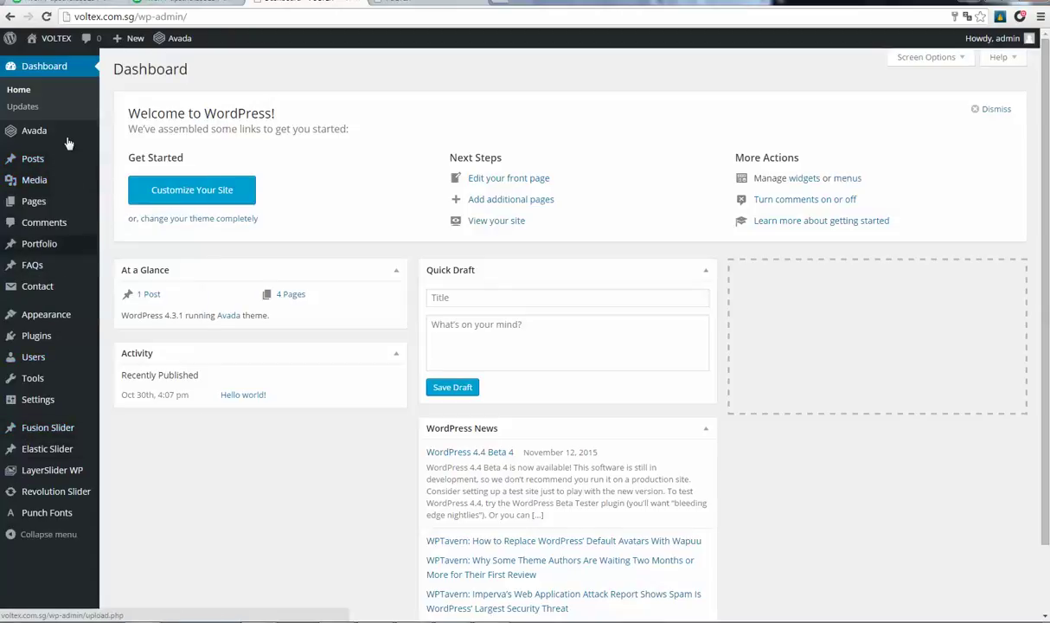
{"action": "mouse_move", "coordinate": [68, 143]}
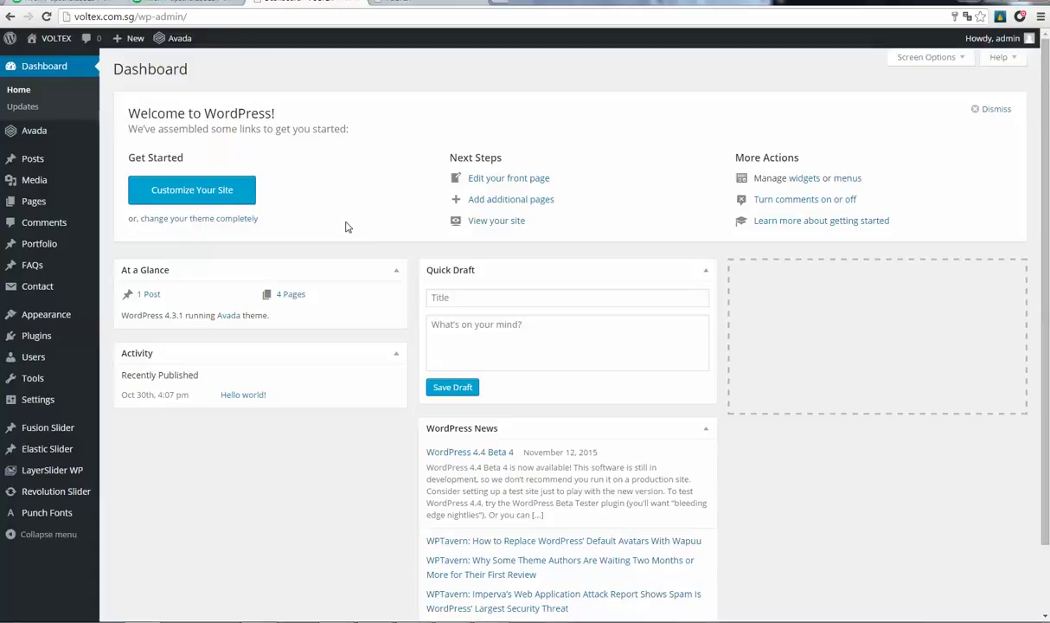
{"action": "mouse_move", "coordinate": [31, 206]}
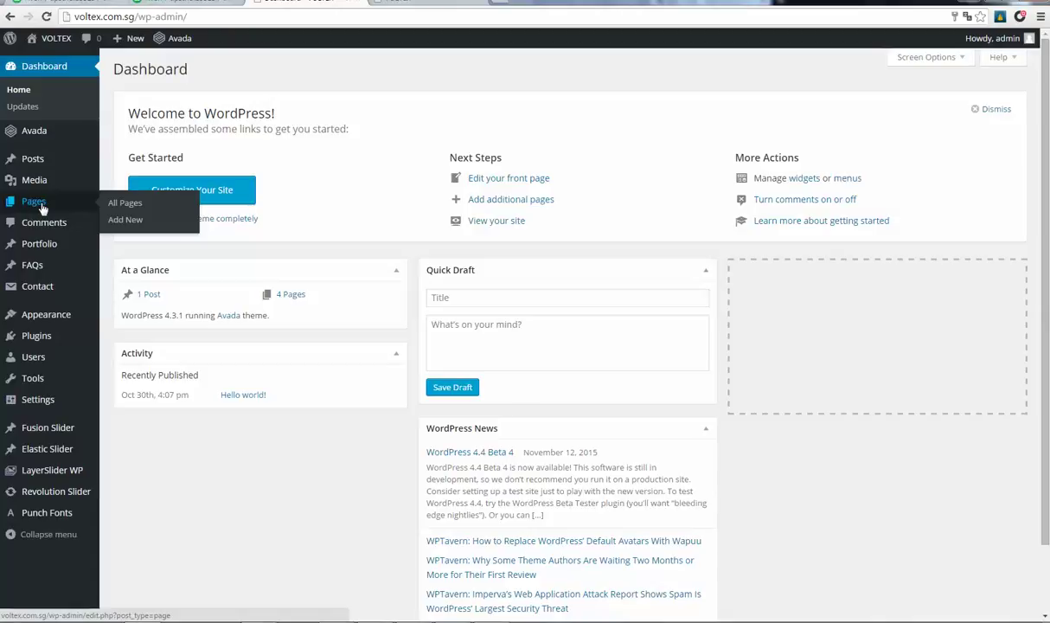
Step: Open the Pages list and dismiss the Windows colour-scheme prompt
{"action": "left_click", "coordinate": [41, 206]}
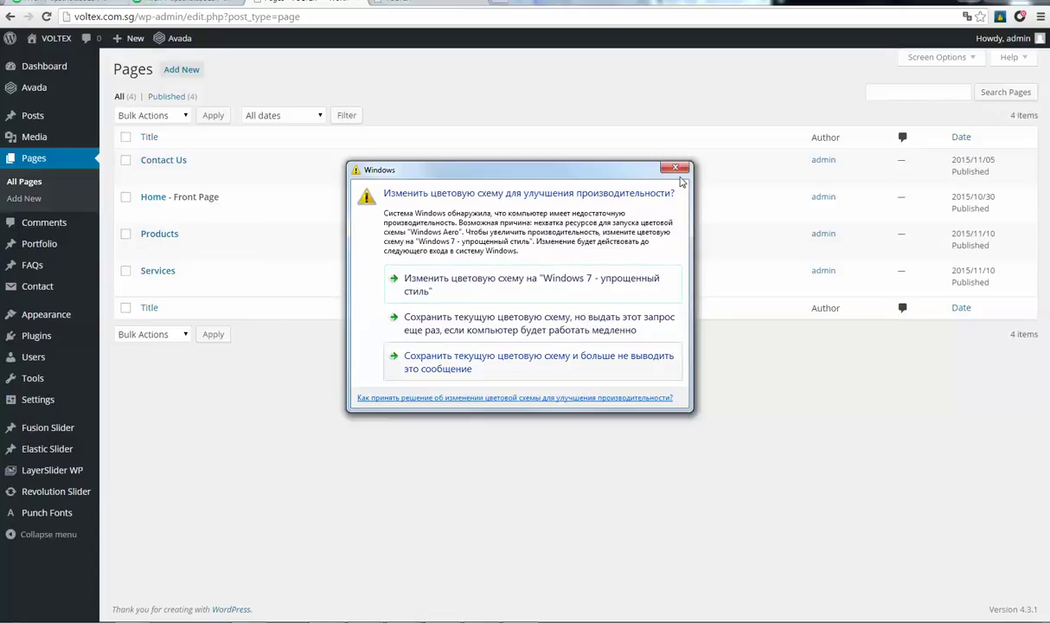
{"action": "left_click", "coordinate": [679, 178]}
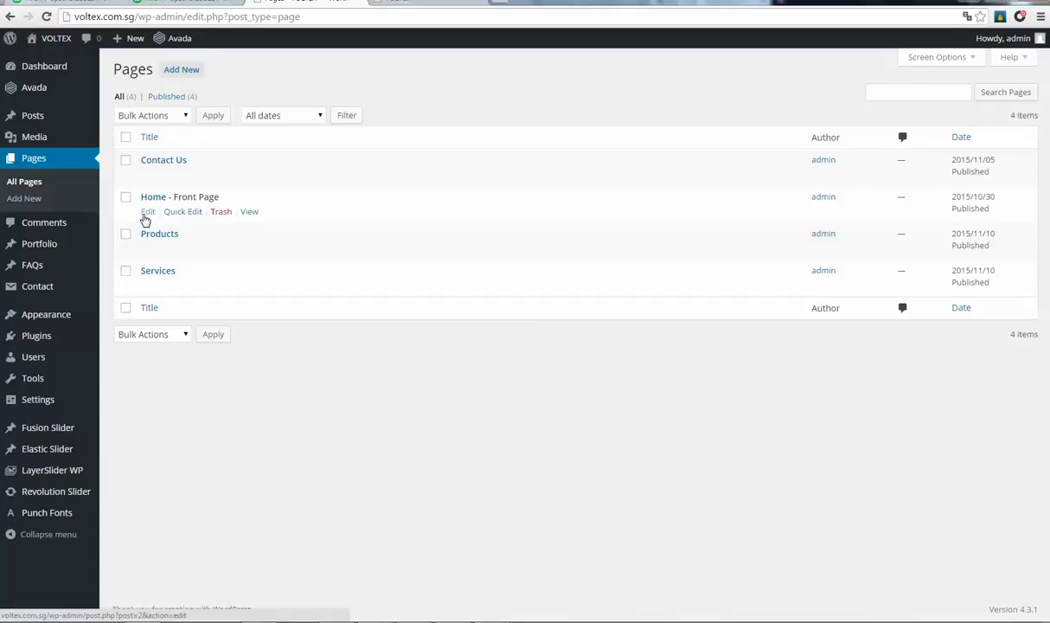
Step: Edit Home - Front Page in Fusion Builder after checking the live homepage in the other tab
{"action": "left_click", "coordinate": [147, 213]}
{"action": "left_click", "coordinate": [402, 6]}
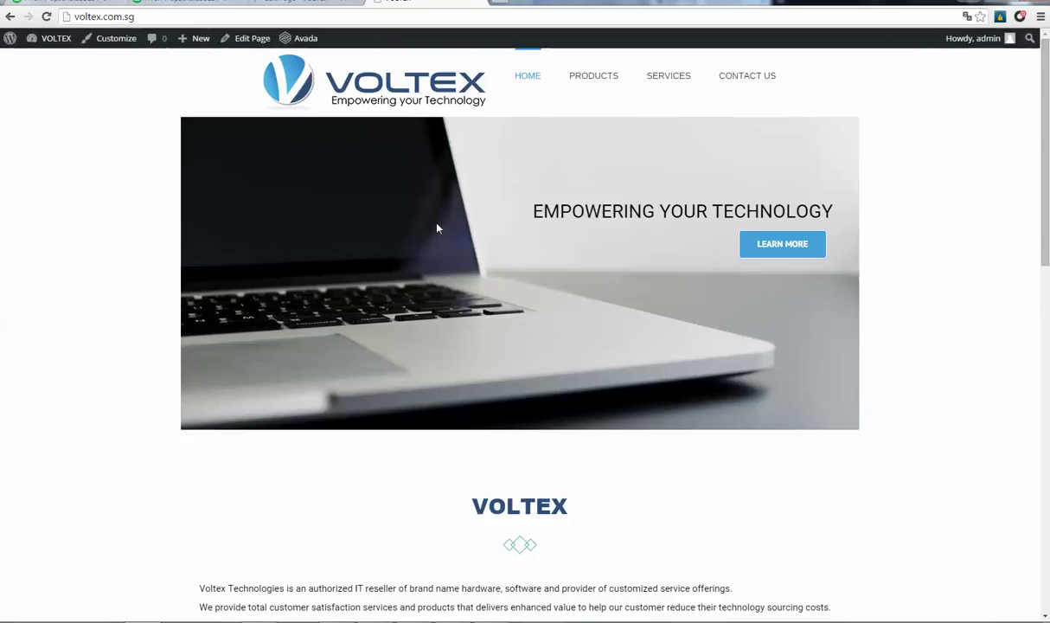
{"action": "scroll", "coordinate": [399, 358], "scroll_direction": "down", "scroll_amount": 9}
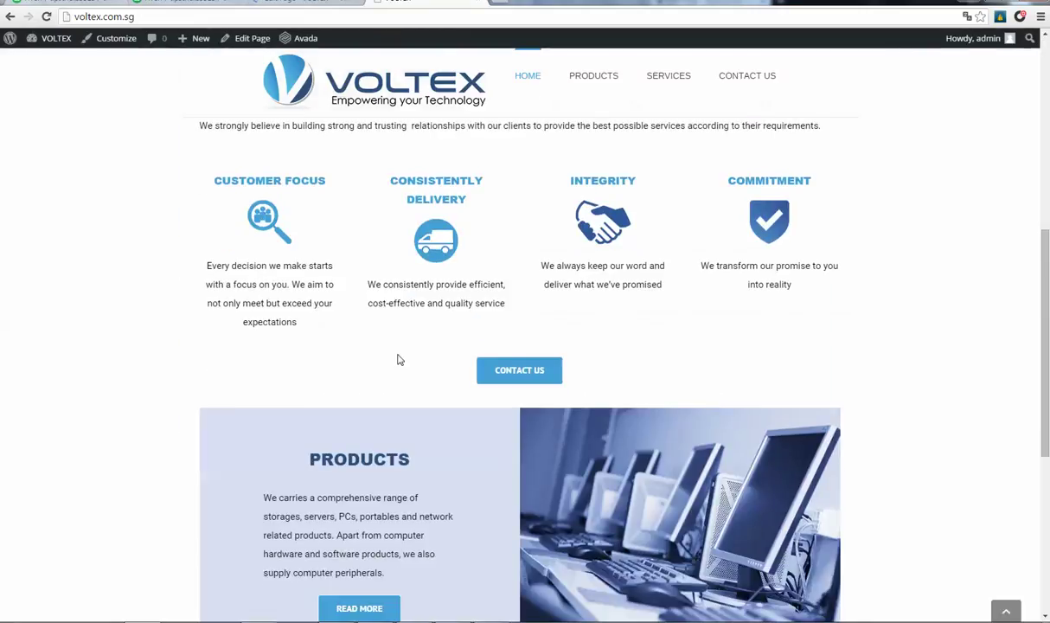
{"action": "scroll", "coordinate": [399, 358], "scroll_direction": "up", "scroll_amount": 5}
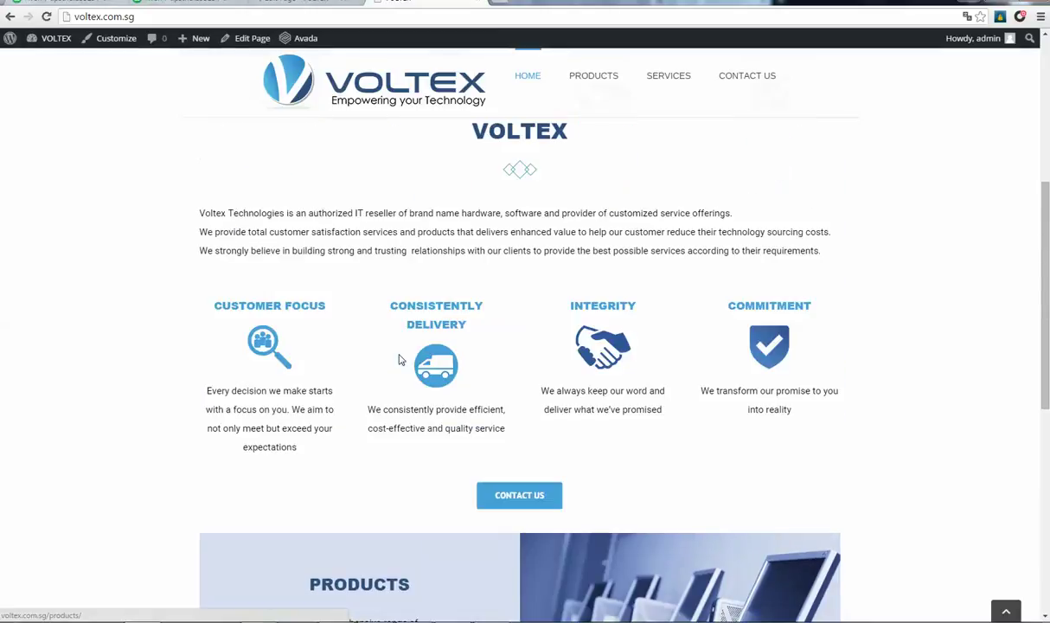
{"action": "scroll", "coordinate": [400, 346], "scroll_direction": "up", "scroll_amount": 3}
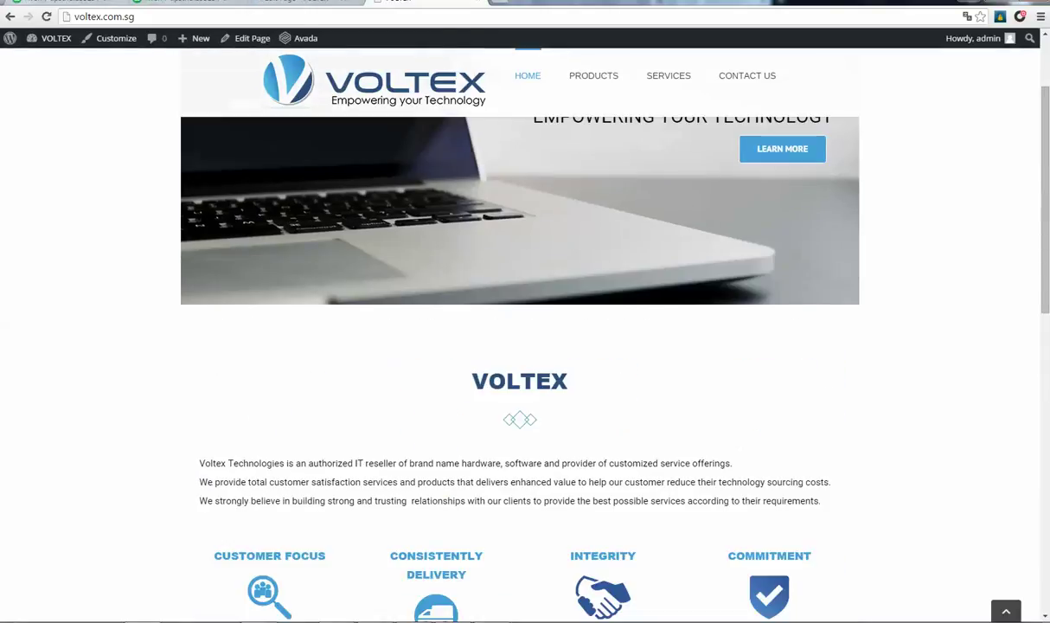
{"action": "left_click", "coordinate": [304, 6]}
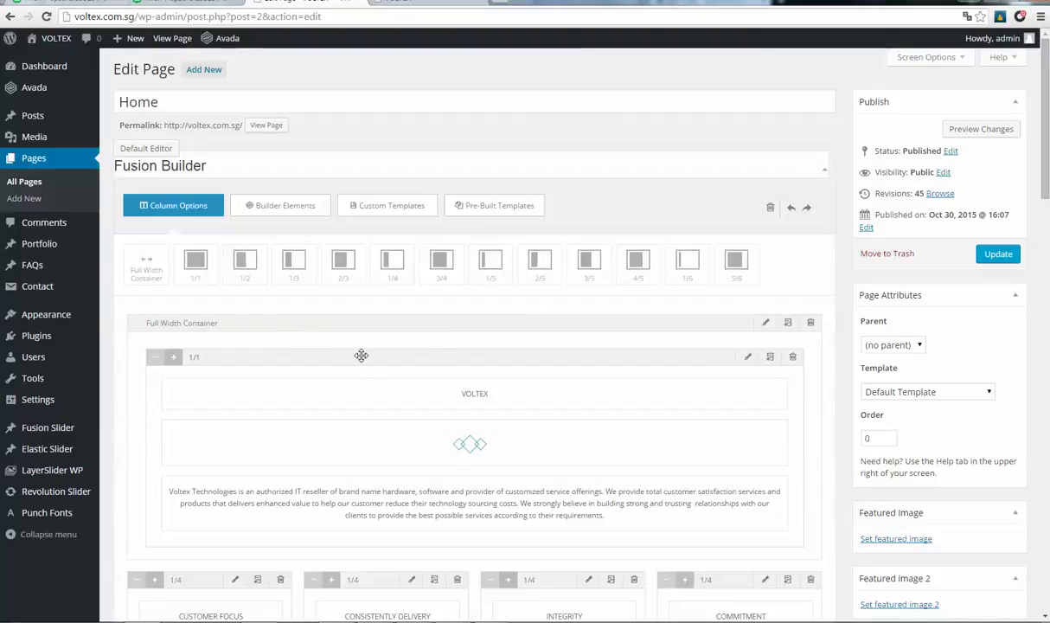
{"action": "scroll", "coordinate": [360, 354], "scroll_direction": "down", "scroll_amount": 1}
{"action": "scroll", "coordinate": [363, 362], "scroll_direction": "down", "scroll_amount": 2}
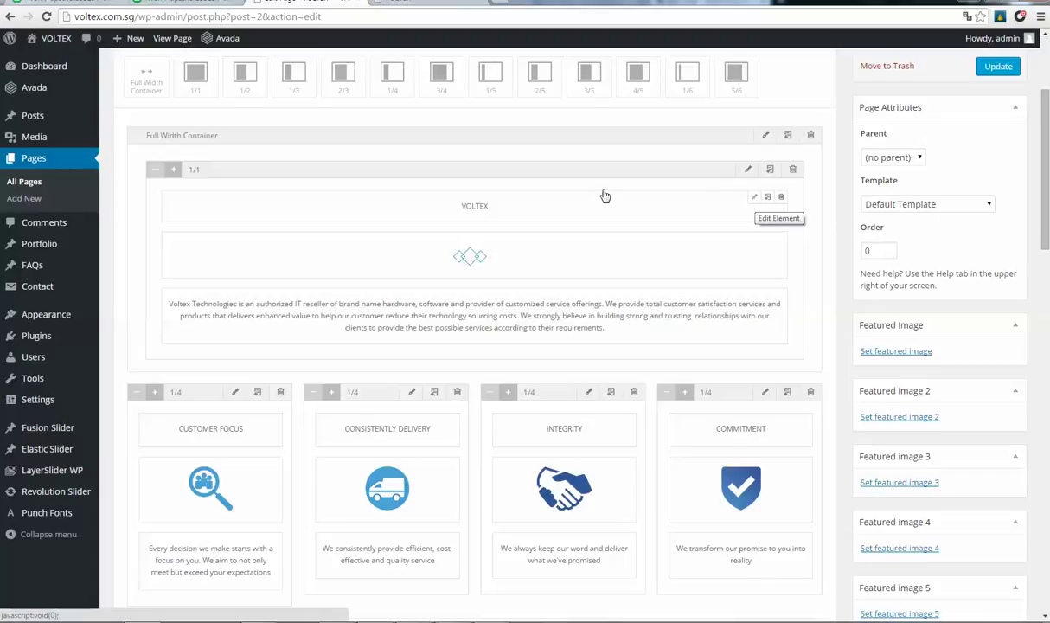
{"action": "scroll", "coordinate": [616, 268], "scroll_direction": "down", "scroll_amount": 1}
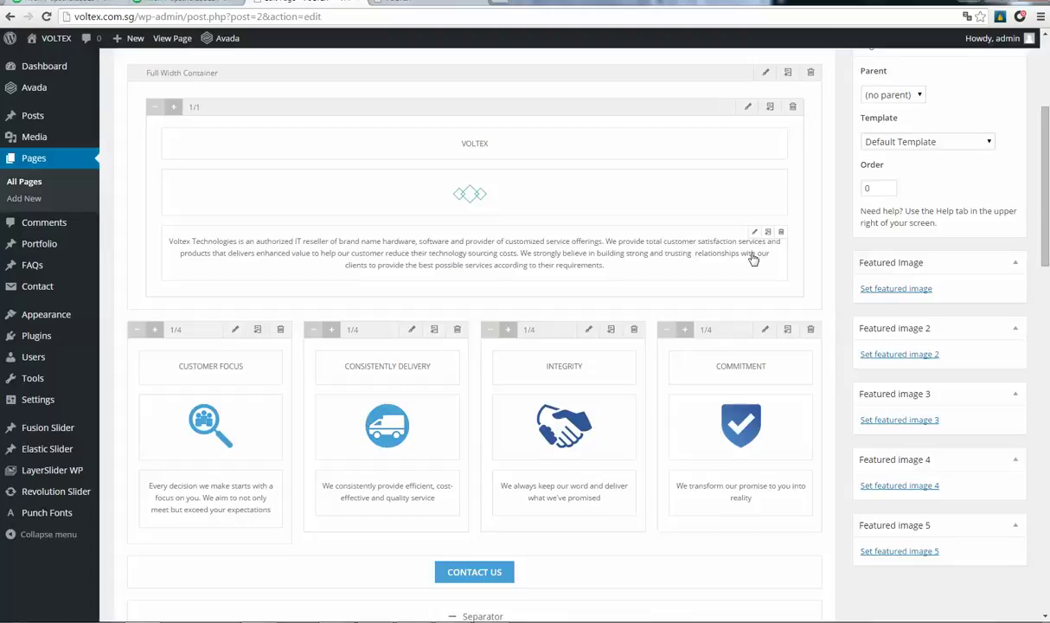
{"action": "left_click", "coordinate": [754, 232]}
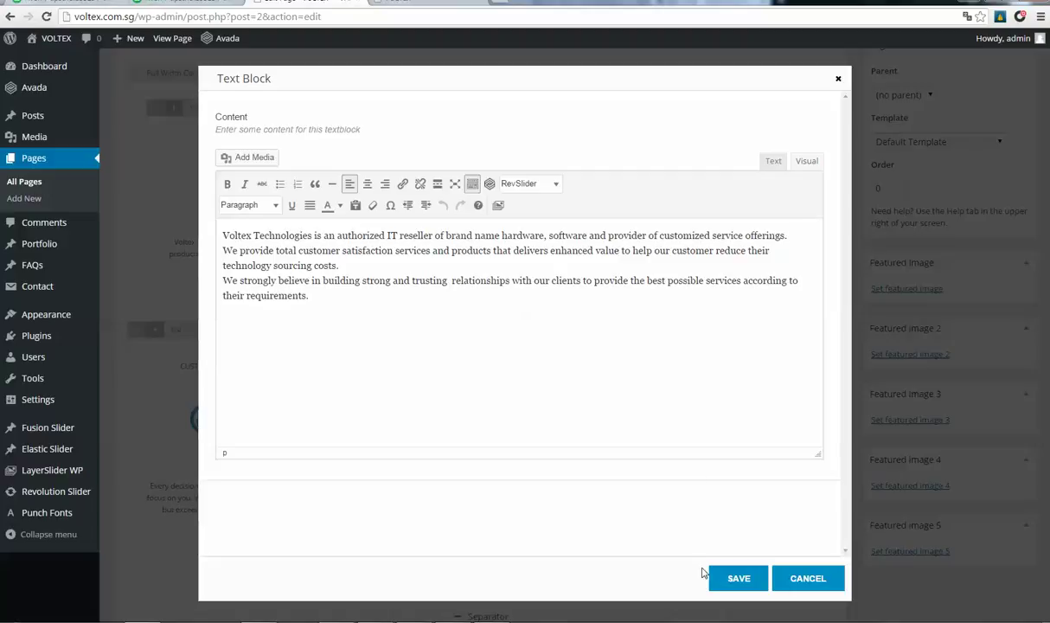
{"action": "left_click", "coordinate": [838, 81]}
{"action": "scroll", "coordinate": [418, 287], "scroll_direction": "down", "scroll_amount": 3}
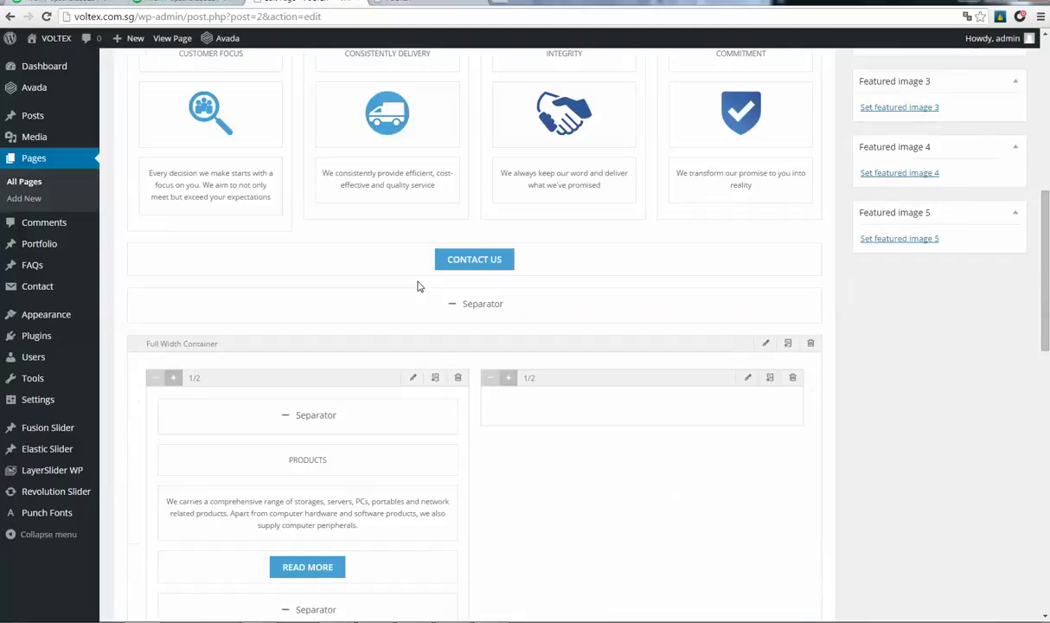
{"action": "scroll", "coordinate": [331, 312], "scroll_direction": "down", "scroll_amount": 3}
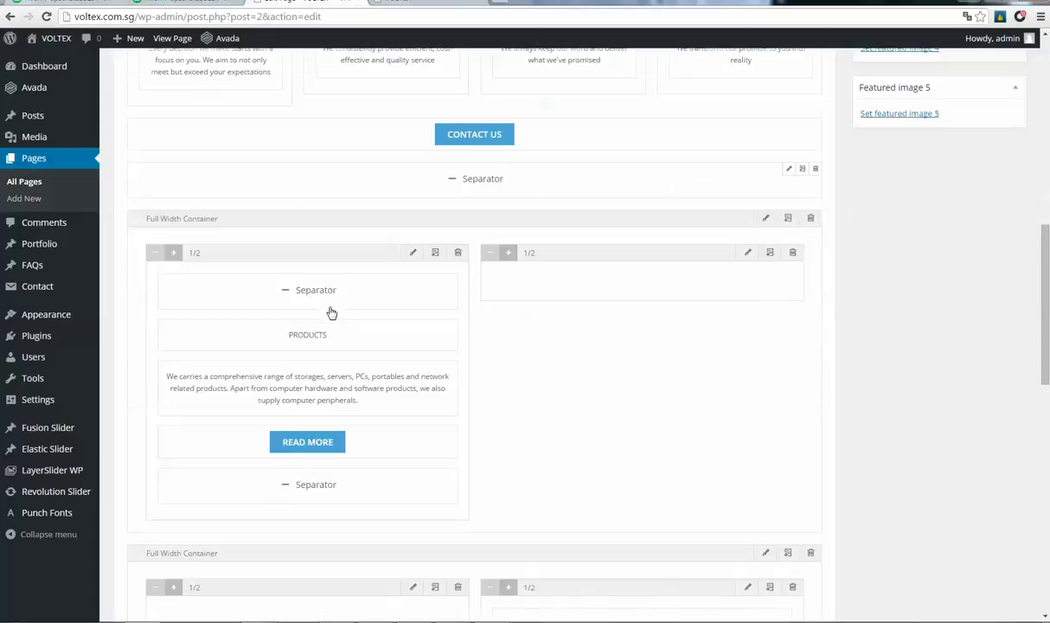
{"action": "left_click", "coordinate": [389, 5]}
{"action": "scroll", "coordinate": [448, 307], "scroll_direction": "down", "scroll_amount": 5}
{"action": "scroll", "coordinate": [588, 324], "scroll_direction": "down", "scroll_amount": 2}
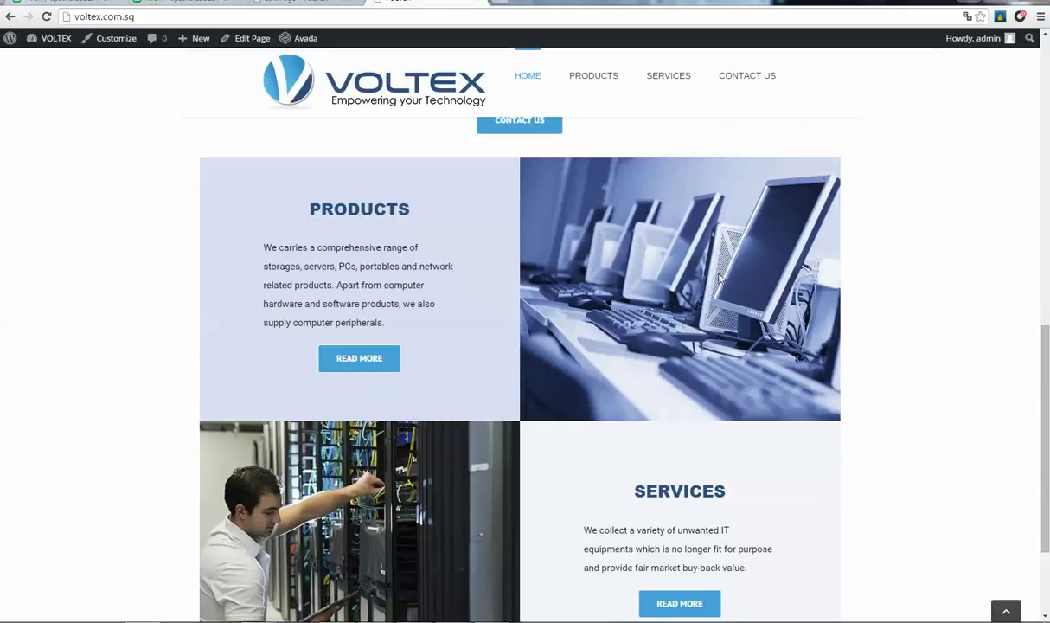
{"action": "left_click", "coordinate": [298, 7]}
{"action": "scroll", "coordinate": [315, 244], "scroll_direction": "up", "scroll_amount": 2}
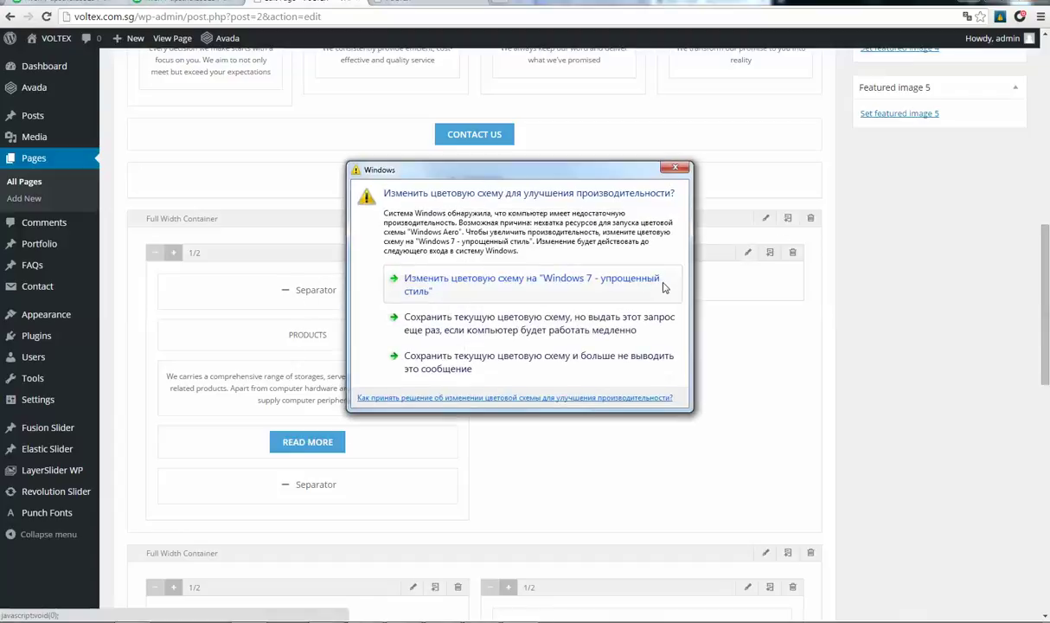
Step: Dismiss the Windows warning and give the right 1/2 column the workplaces monitors photo as background
{"action": "left_click", "coordinate": [613, 358]}
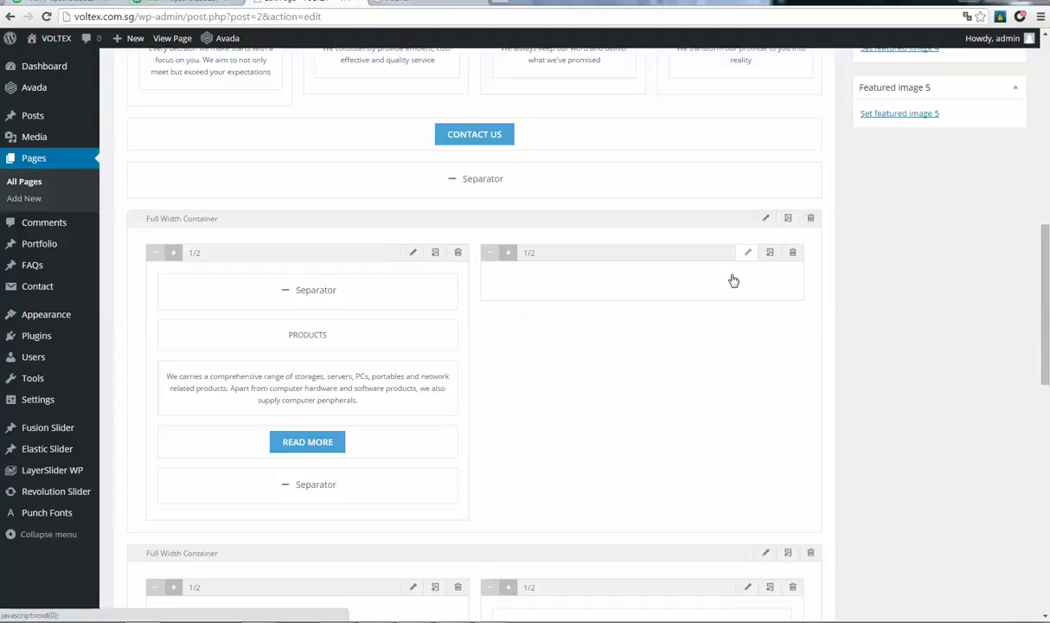
{"action": "left_click", "coordinate": [747, 252]}
{"action": "left_click", "coordinate": [581, 270]}
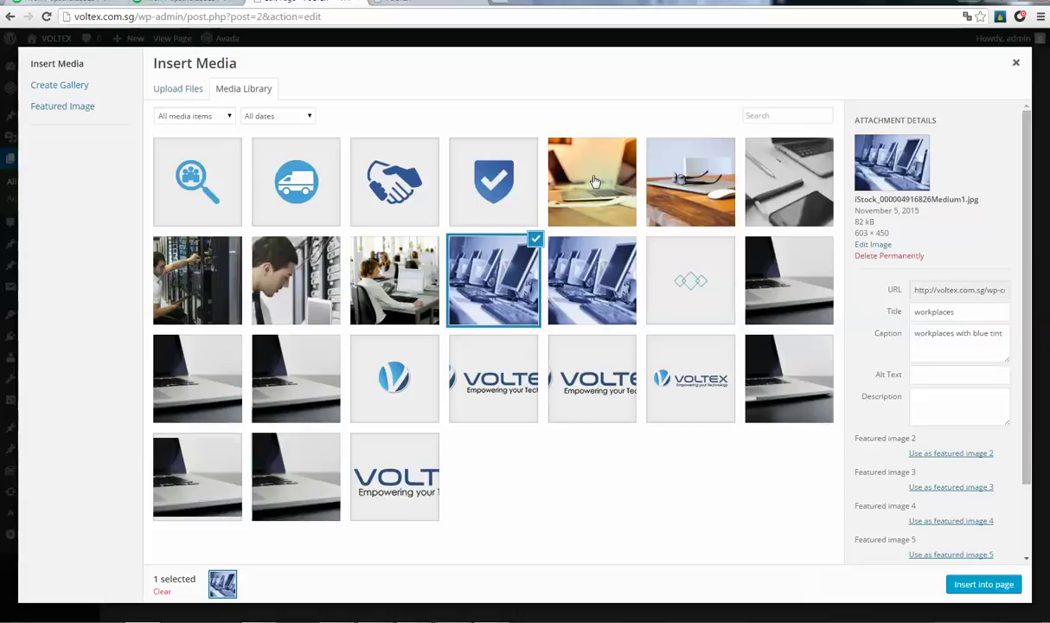
{"action": "left_click", "coordinate": [178, 98]}
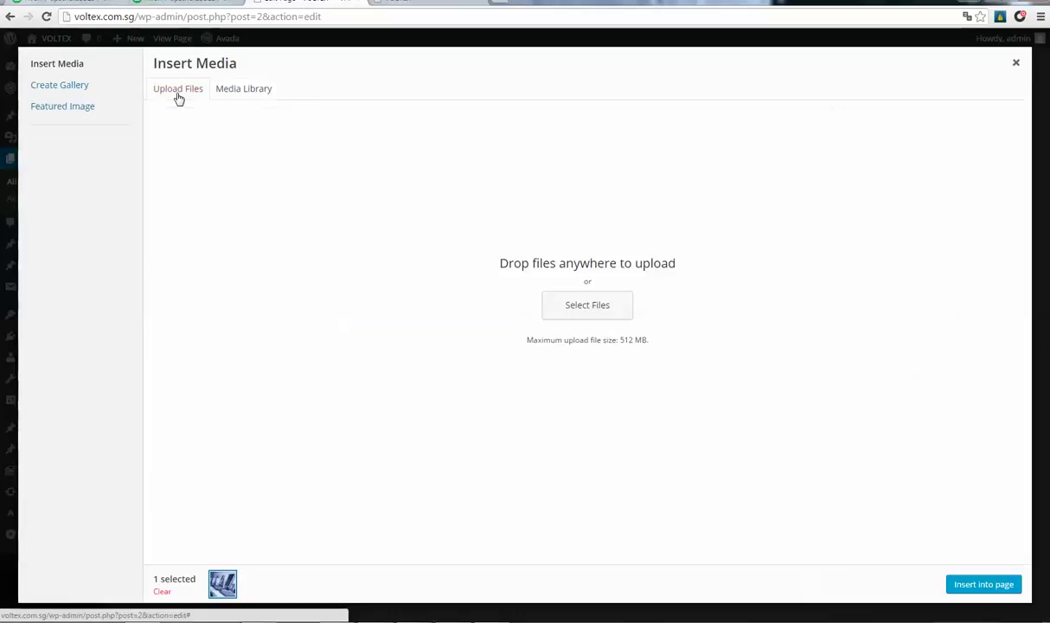
{"action": "left_click", "coordinate": [1018, 65]}
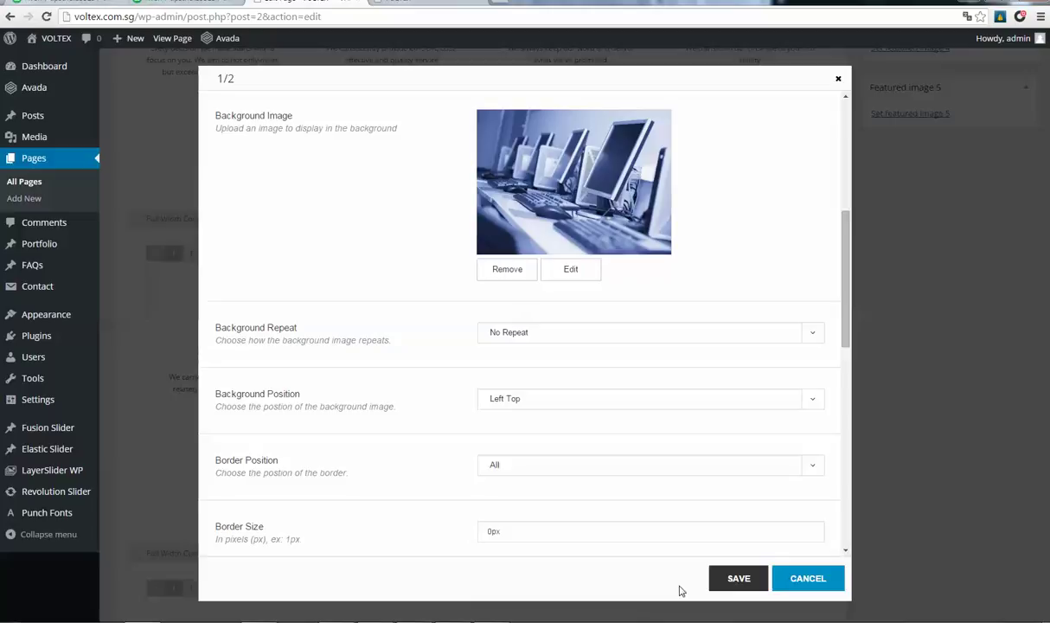
{"action": "left_click", "coordinate": [730, 579]}
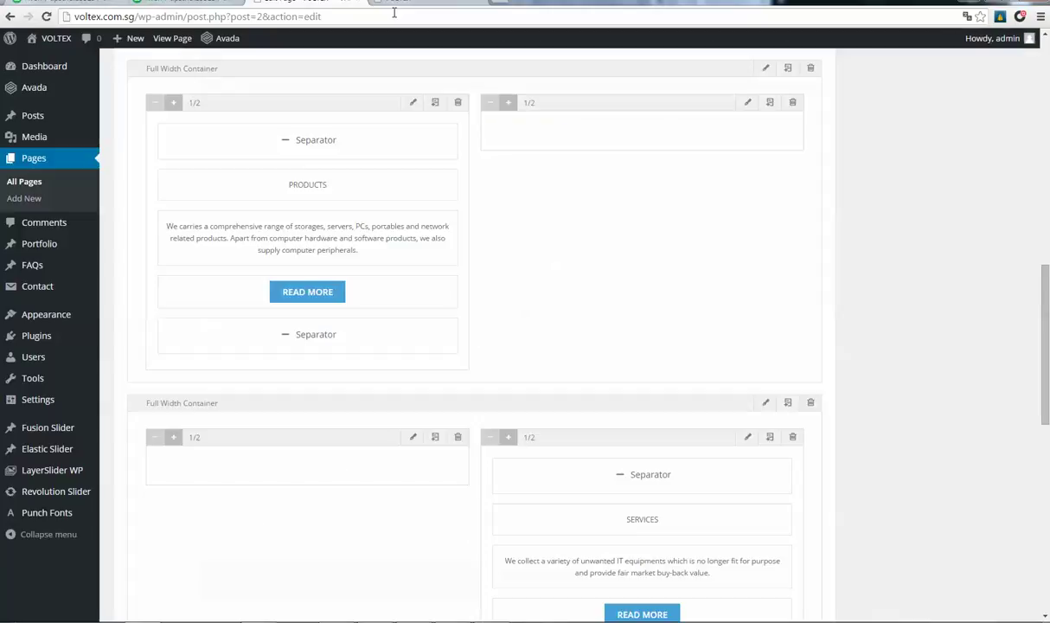
{"action": "left_click", "coordinate": [450, 11]}
{"action": "scroll", "coordinate": [685, 193], "scroll_direction": "up", "scroll_amount": 5}
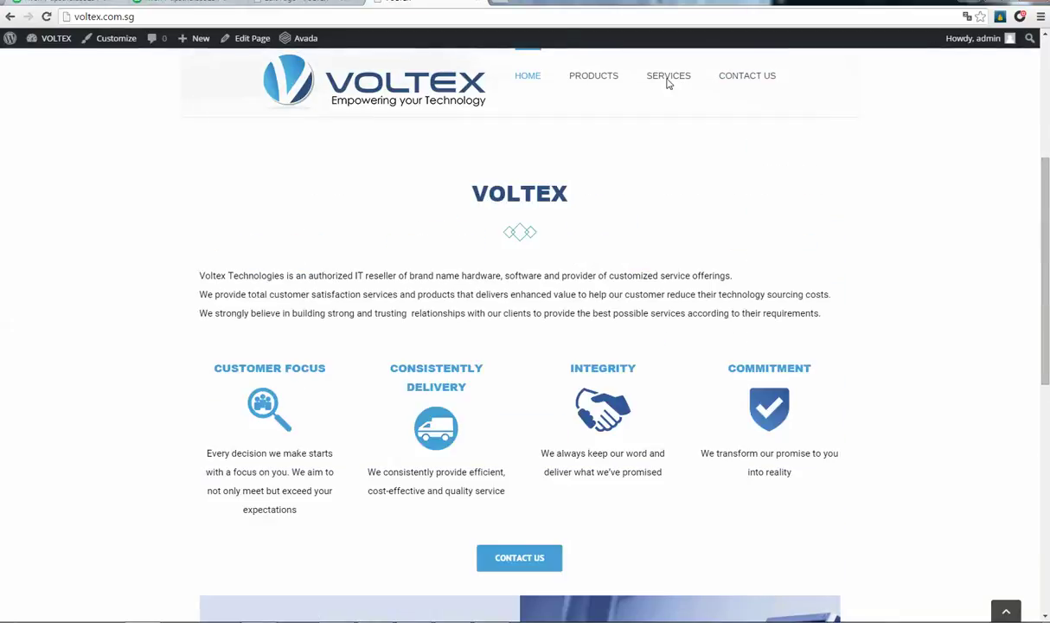
{"action": "scroll", "coordinate": [497, 292], "scroll_direction": "down", "scroll_amount": 2}
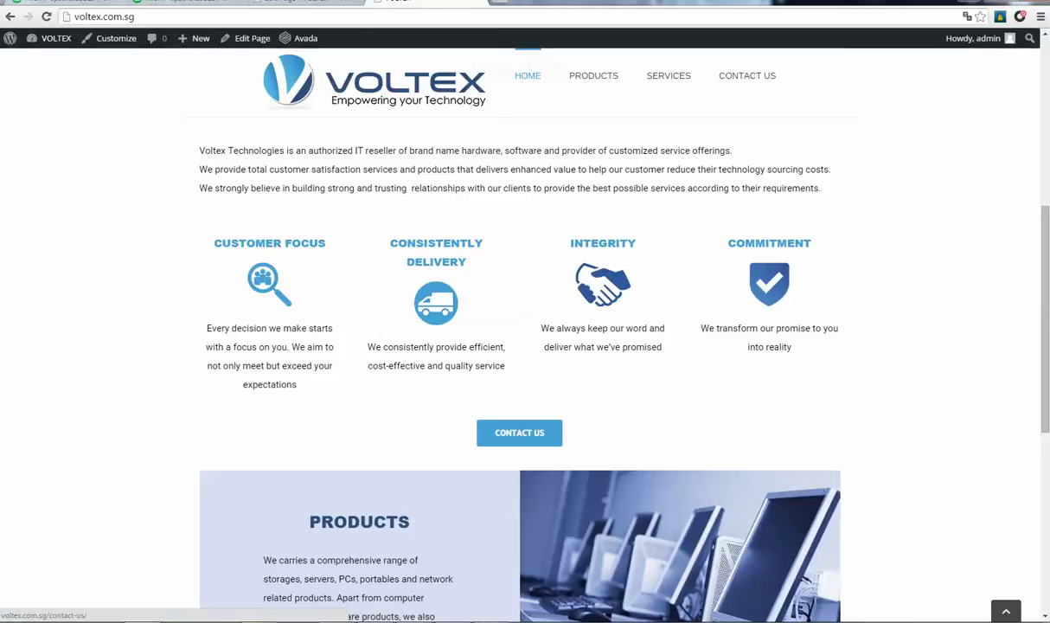
{"action": "left_click", "coordinate": [313, 4]}
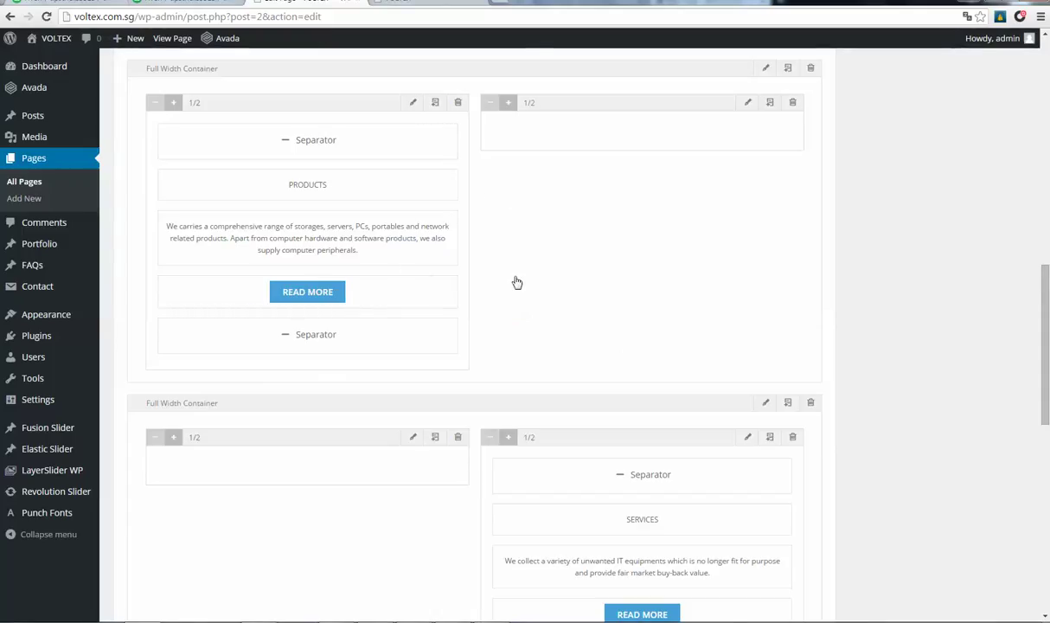
Step: Show the Builder Elements palette above the VOLTEX intro container and its four value columns
{"action": "scroll", "coordinate": [510, 283], "scroll_direction": "up", "scroll_amount": 7}
{"action": "scroll", "coordinate": [465, 281], "scroll_direction": "up", "scroll_amount": 3}
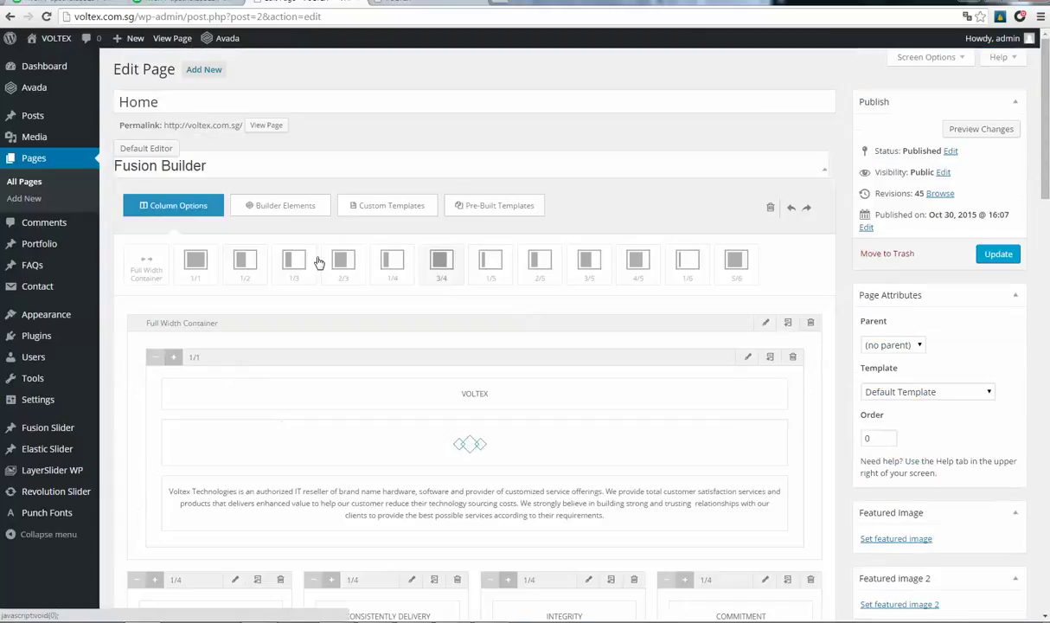
{"action": "left_click", "coordinate": [281, 207]}
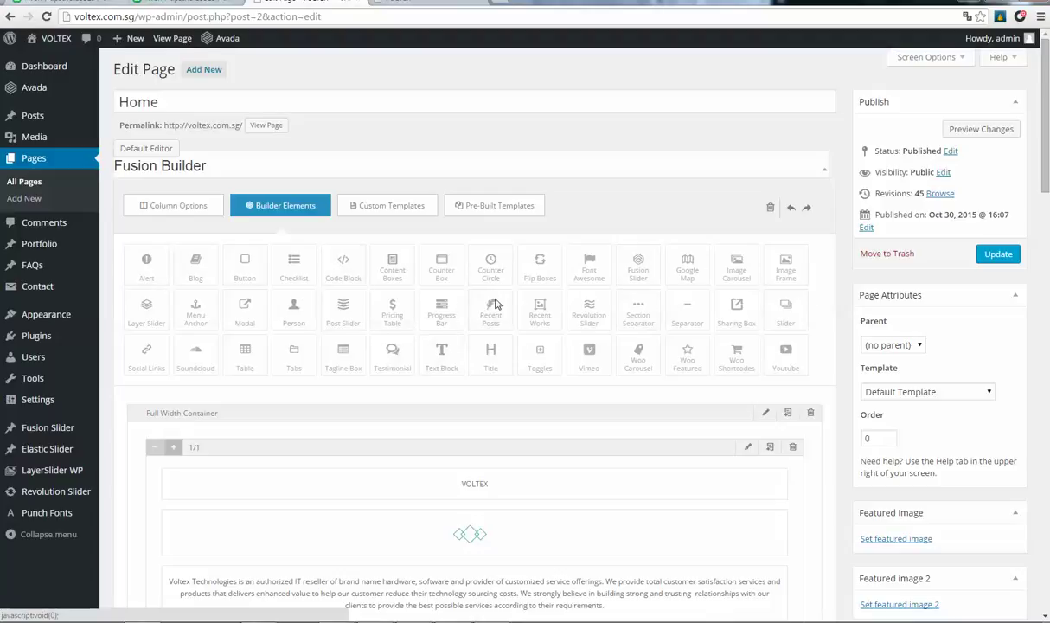
{"action": "scroll", "coordinate": [471, 306], "scroll_direction": "down", "scroll_amount": 1}
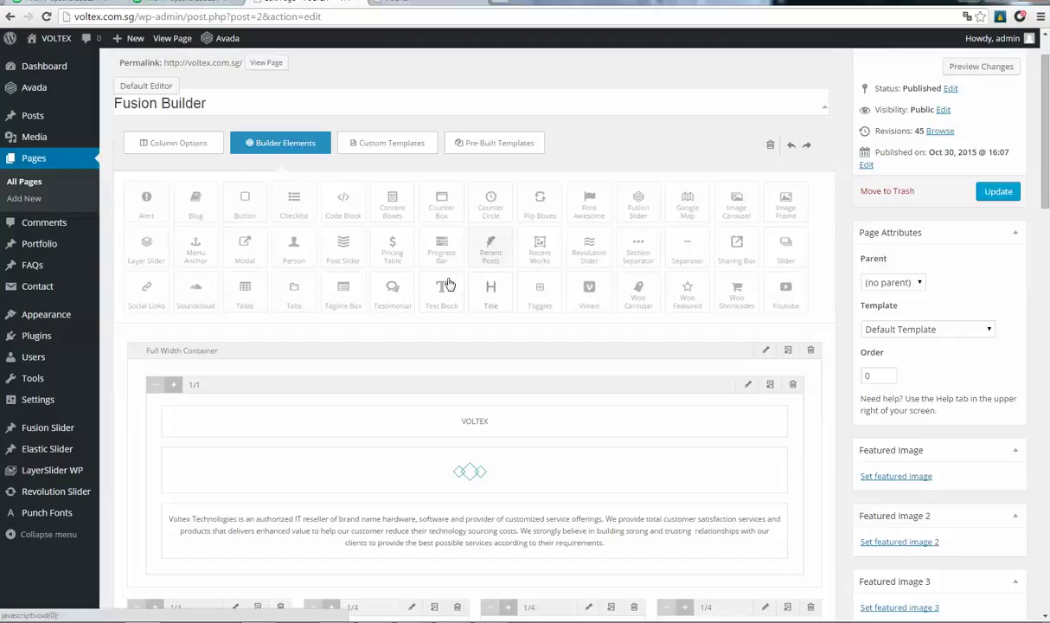
{"action": "scroll", "coordinate": [448, 284], "scroll_direction": "down", "scroll_amount": 1}
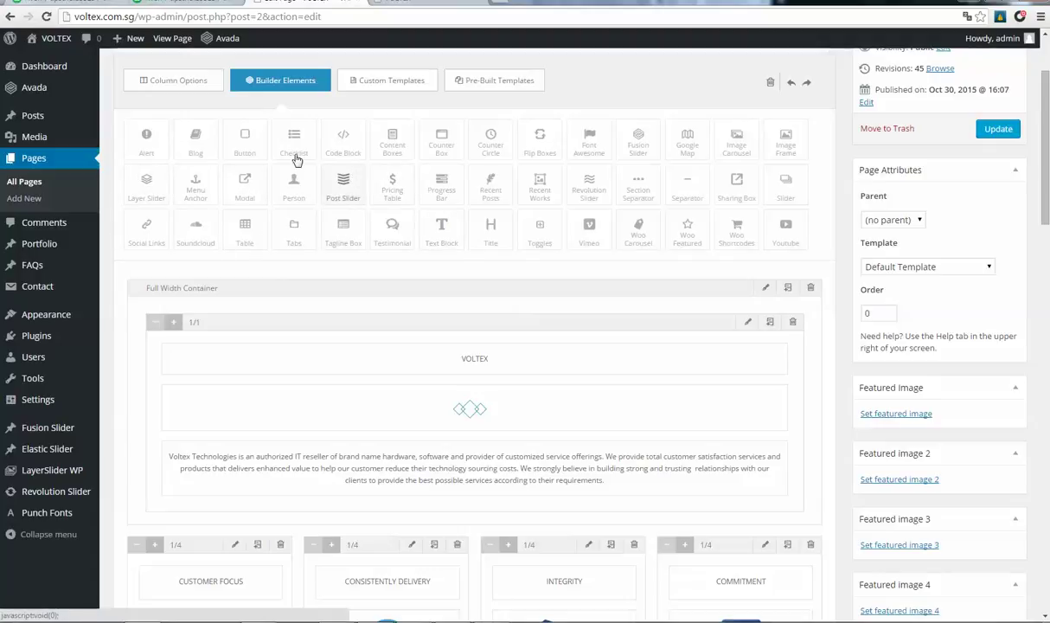
Step: Drag the Button element into the 1/1 intro column just below the diamond separator
{"action": "left_click_drag", "start_coordinate": [248, 136], "coordinate": [522, 503]}
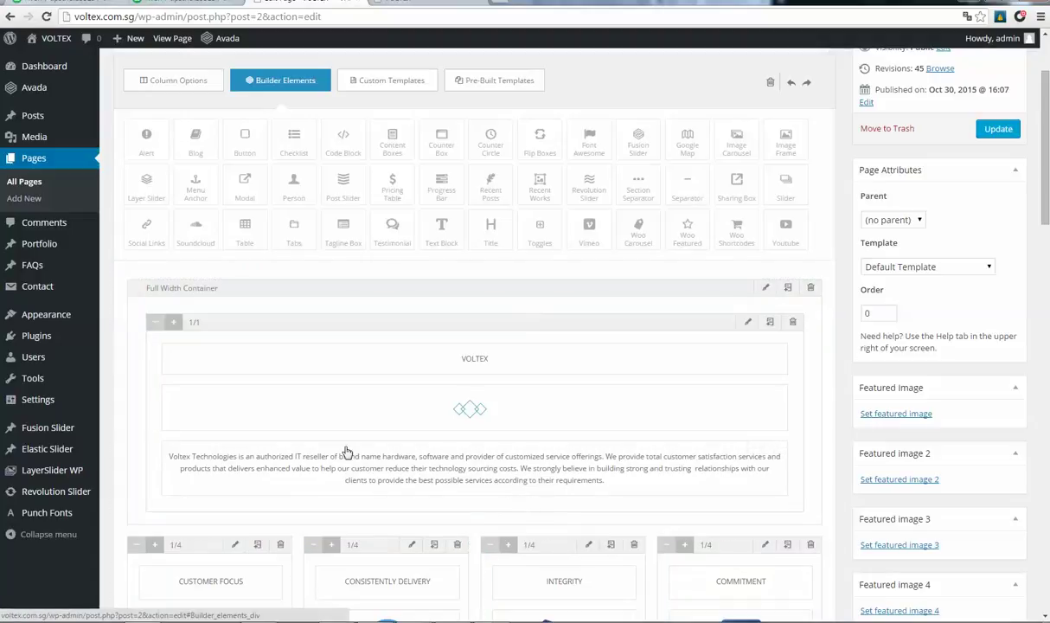
{"action": "left_click_drag", "start_coordinate": [243, 145], "coordinate": [464, 451]}
{"action": "scroll", "coordinate": [415, 375], "scroll_direction": "down", "scroll_amount": 2}
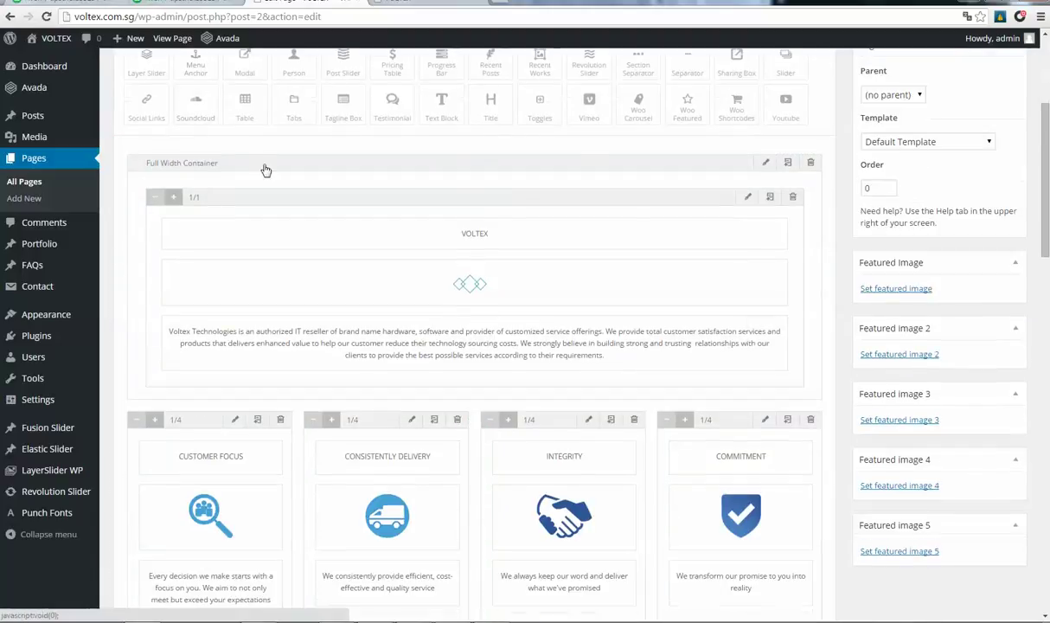
{"action": "scroll", "coordinate": [264, 160], "scroll_direction": "up", "scroll_amount": 1}
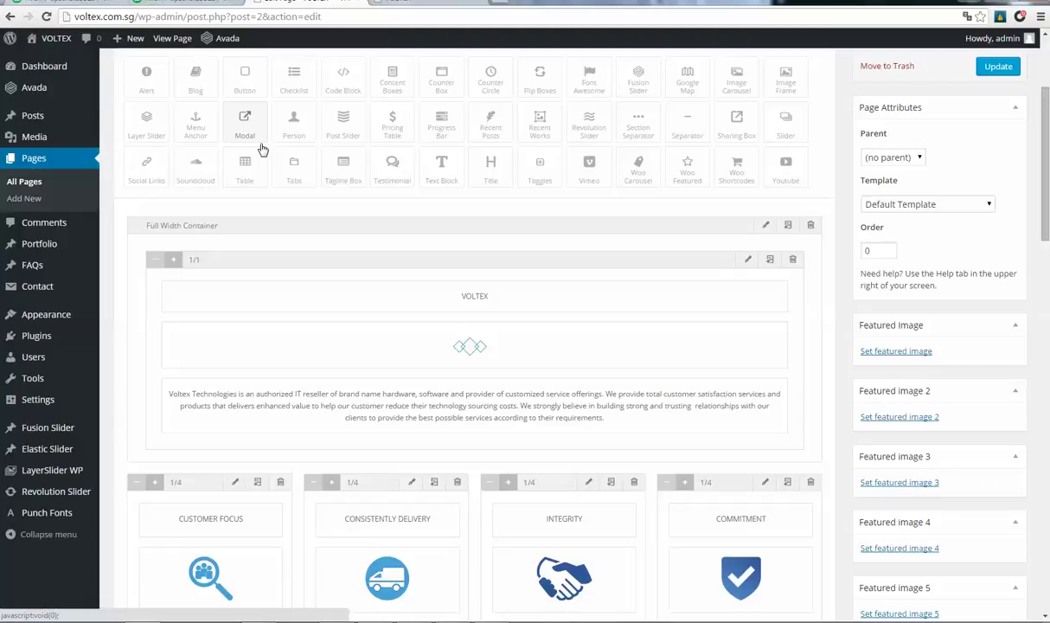
{"action": "left_click_drag", "start_coordinate": [262, 149], "coordinate": [484, 363]}
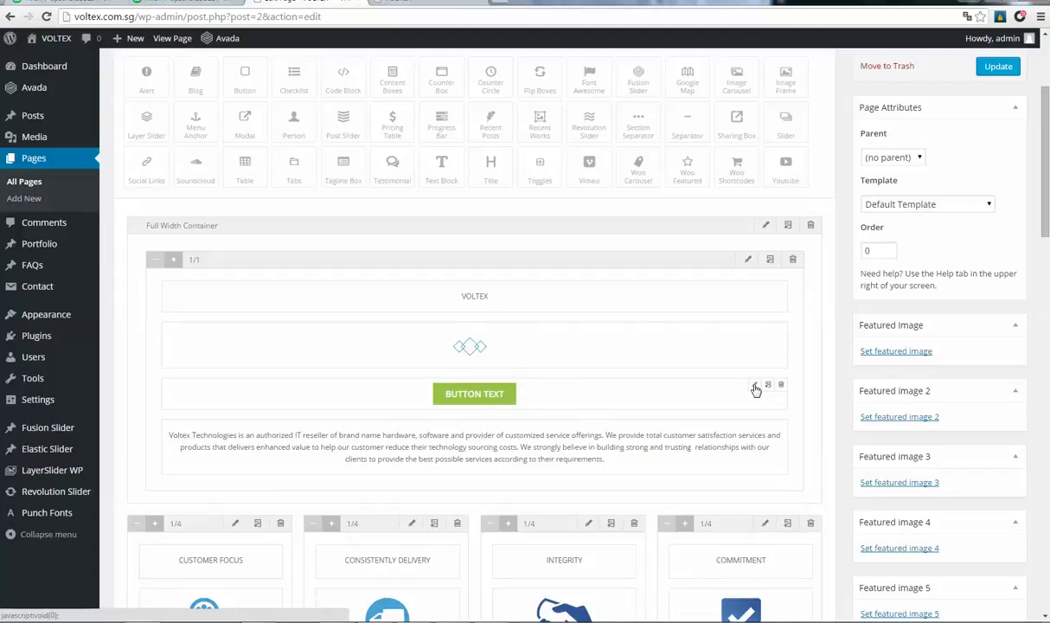
{"action": "double_click", "coordinate": [534, 395]}
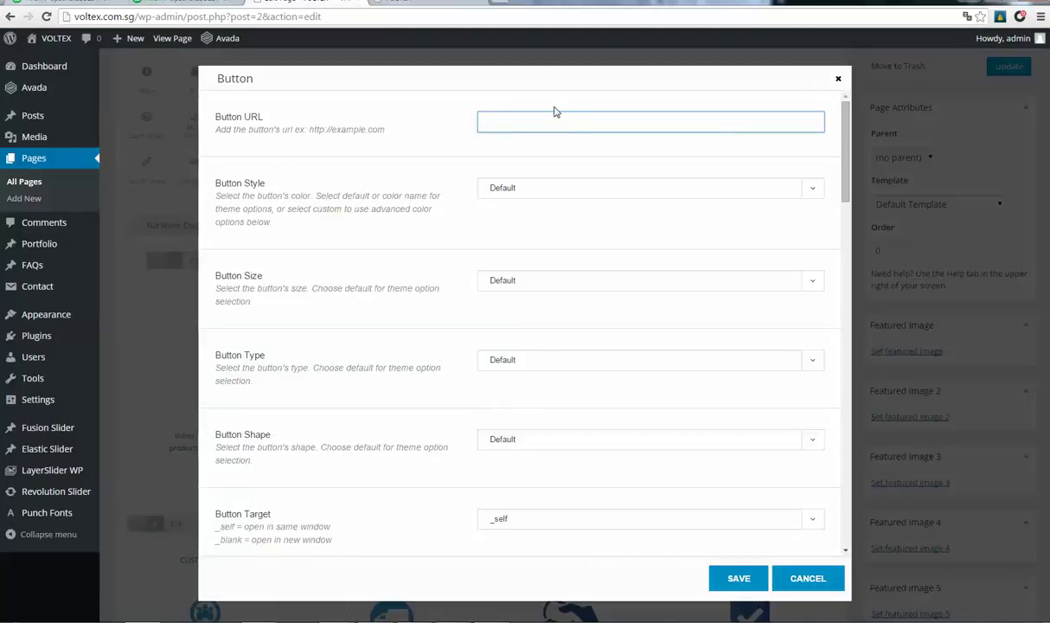
{"action": "left_click_drag", "start_coordinate": [366, 128], "coordinate": [273, 129]}
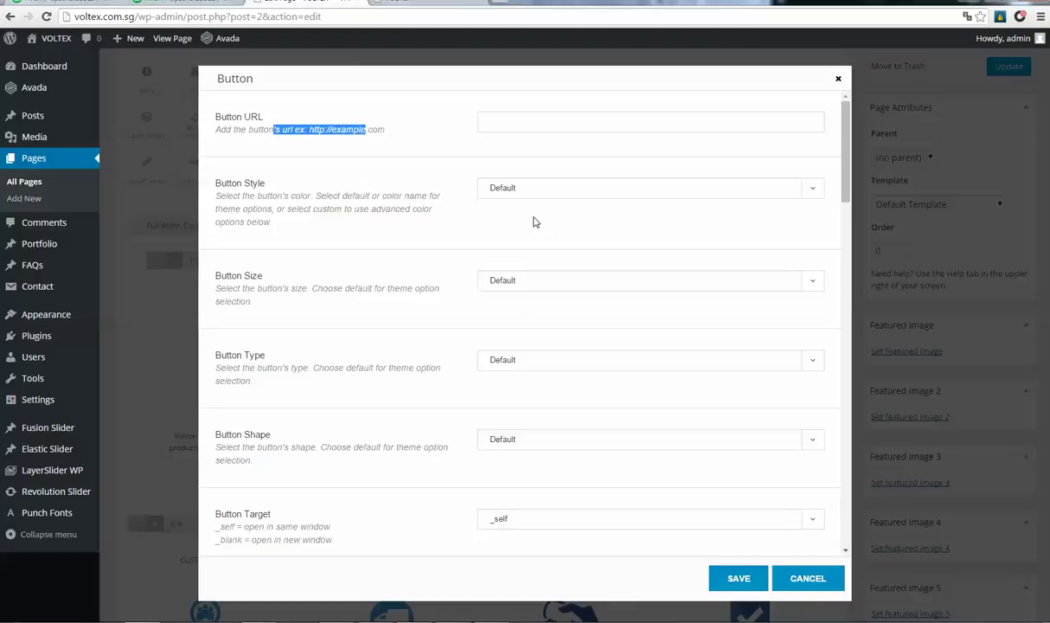
{"action": "left_click", "coordinate": [503, 190]}
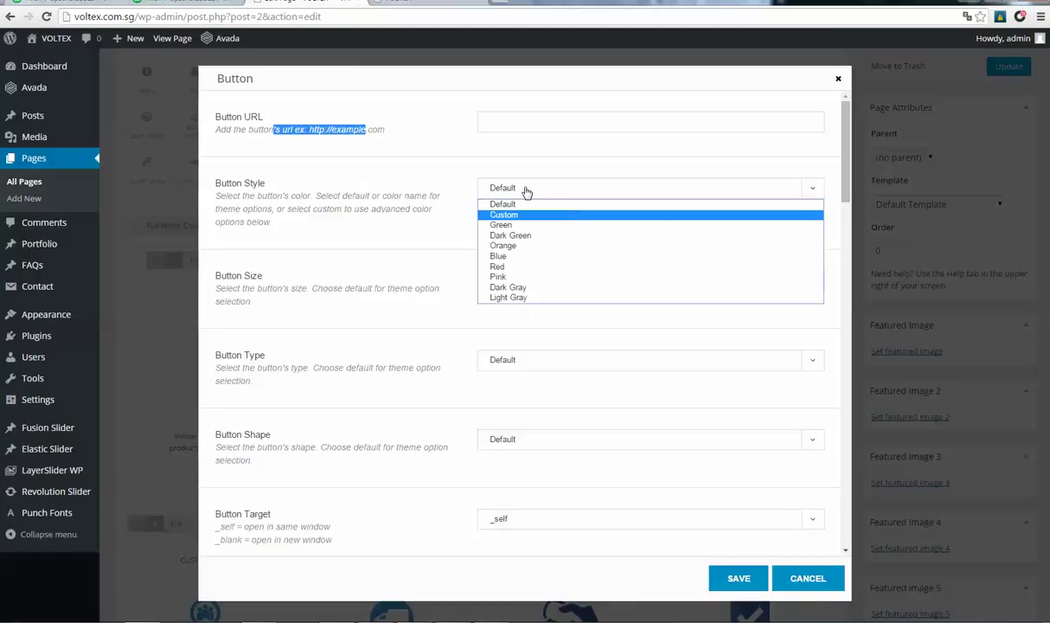
{"action": "left_click", "coordinate": [471, 275]}
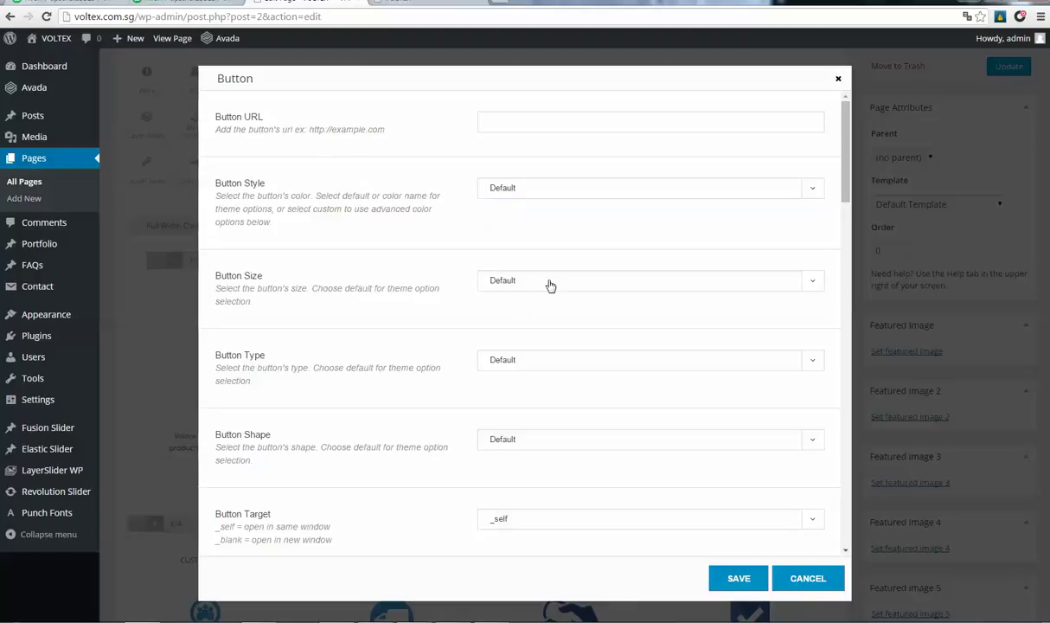
{"action": "left_click", "coordinate": [519, 282]}
{"action": "left_click", "coordinate": [464, 382]}
{"action": "left_click", "coordinate": [497, 359]}
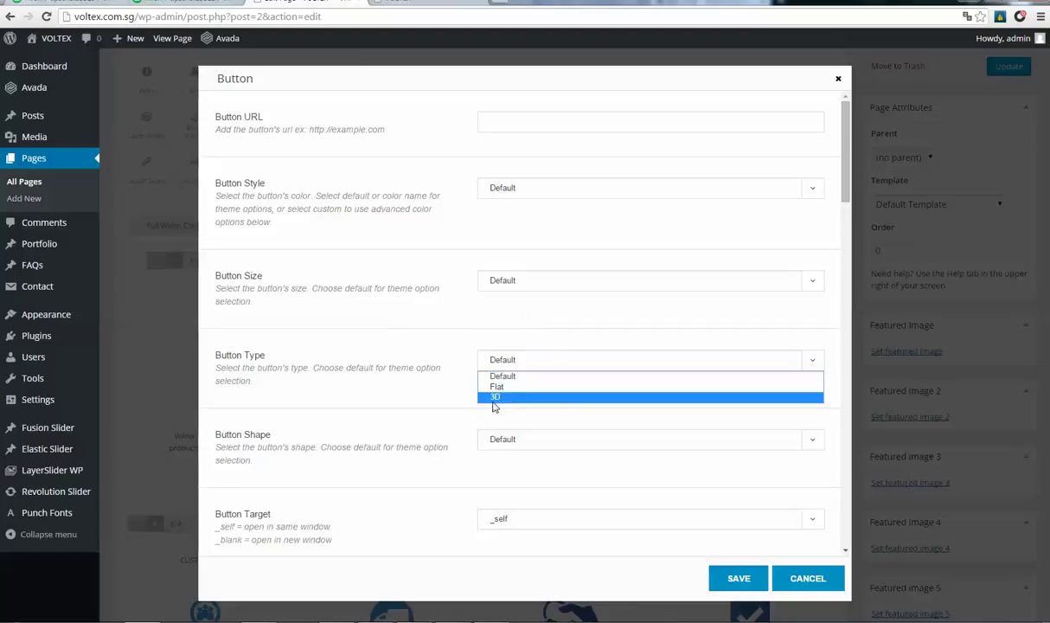
{"action": "left_click", "coordinate": [426, 398]}
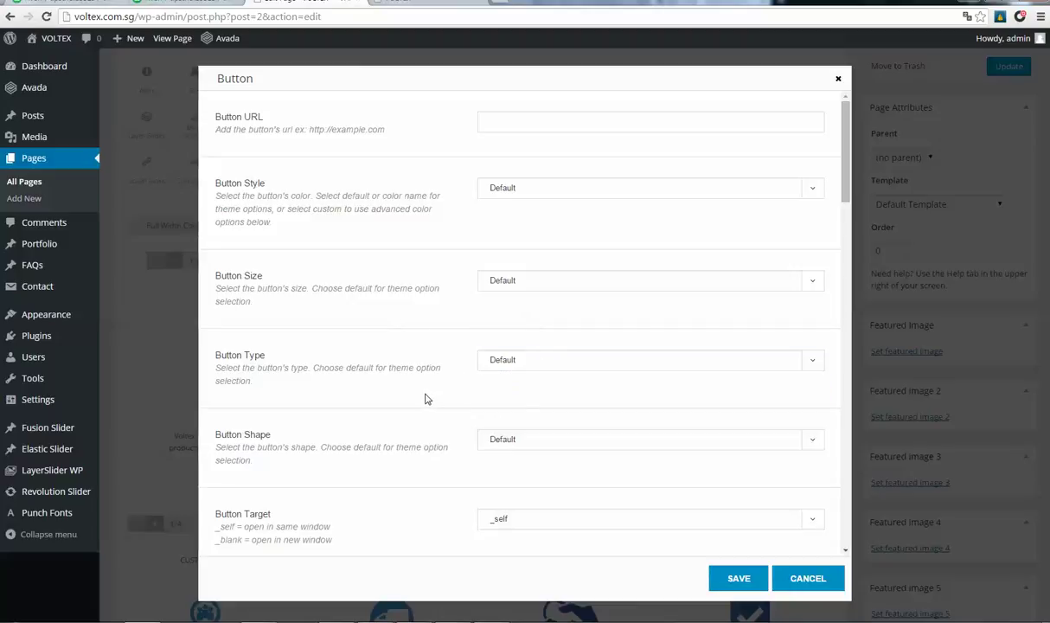
{"action": "scroll", "coordinate": [472, 432], "scroll_direction": "down", "scroll_amount": 1}
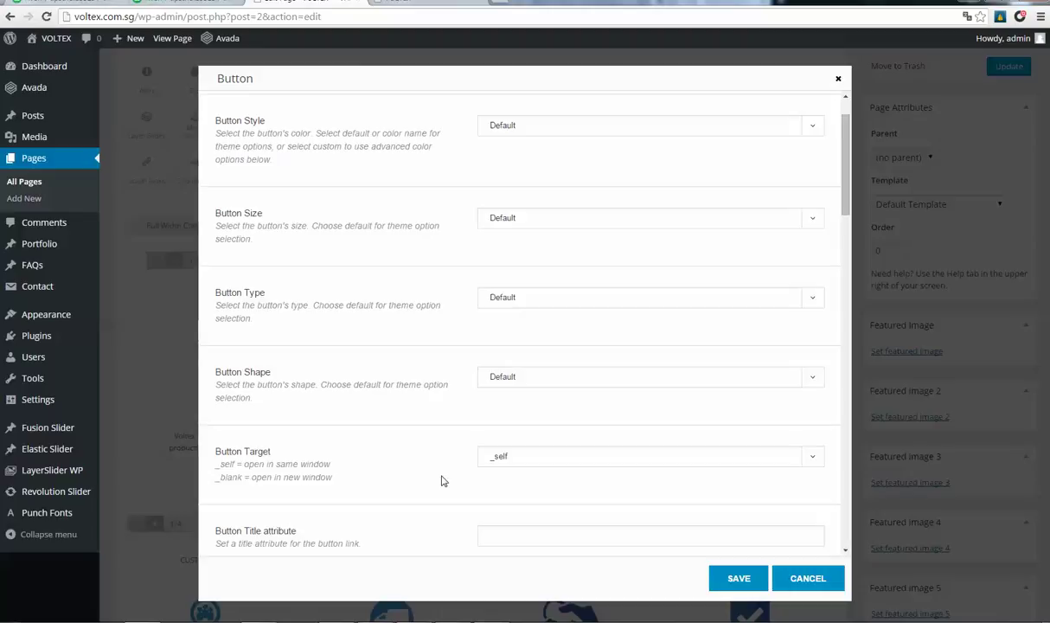
{"action": "scroll", "coordinate": [464, 222], "scroll_direction": "down", "scroll_amount": 14}
{"action": "scroll", "coordinate": [519, 303], "scroll_direction": "up", "scroll_amount": 1}
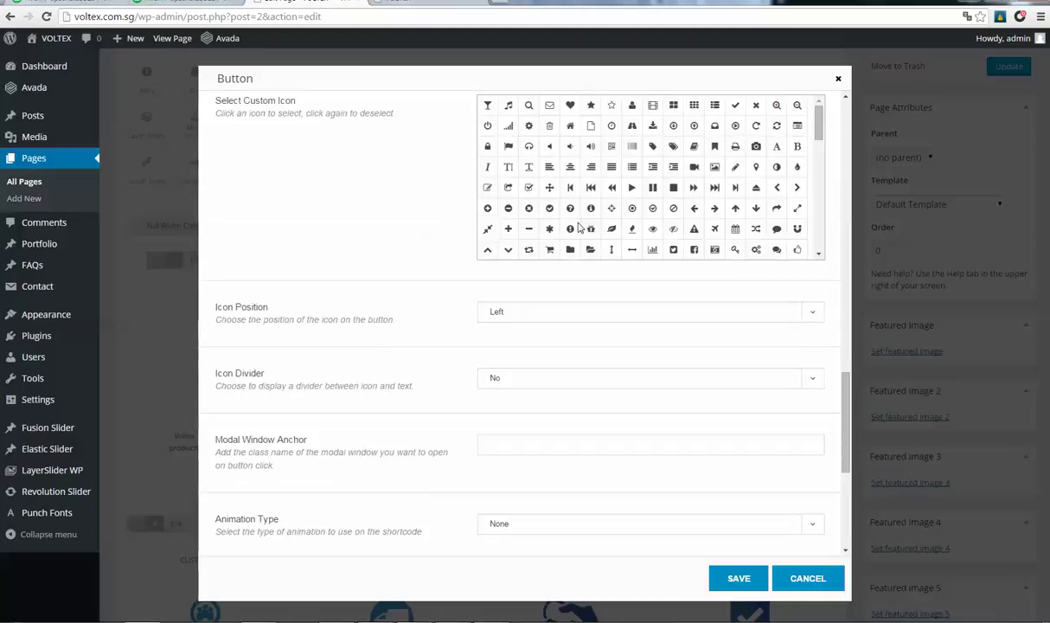
{"action": "scroll", "coordinate": [560, 410], "scroll_direction": "up", "scroll_amount": 3}
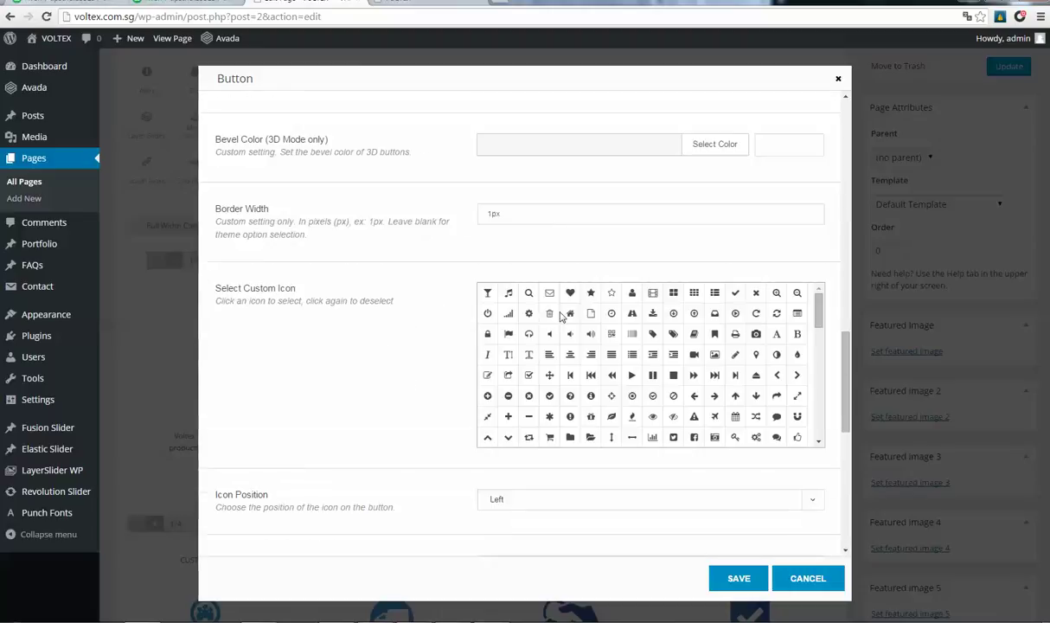
{"action": "left_click", "coordinate": [674, 418]}
{"action": "scroll", "coordinate": [632, 362], "scroll_direction": "down", "scroll_amount": 10}
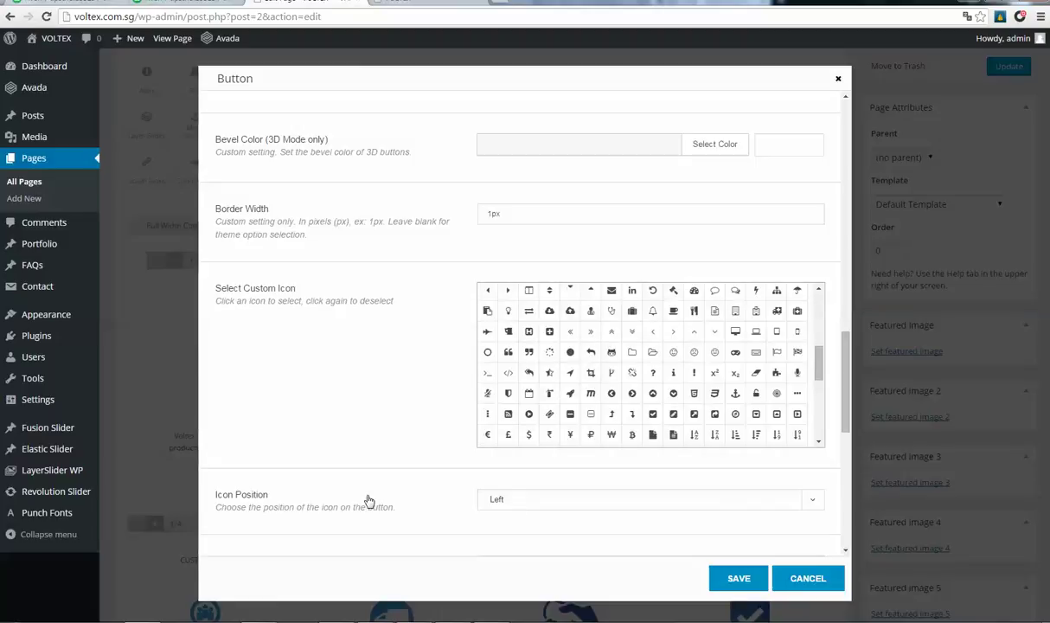
{"action": "left_click", "coordinate": [567, 501]}
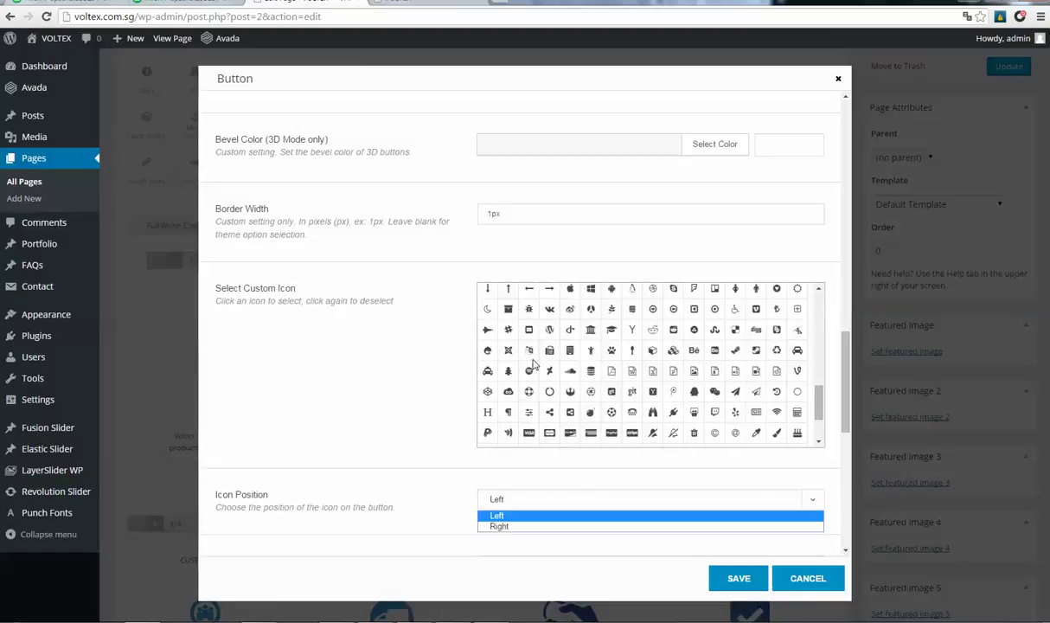
{"action": "left_click", "coordinate": [828, 581]}
{"action": "left_click", "coordinate": [809, 579]}
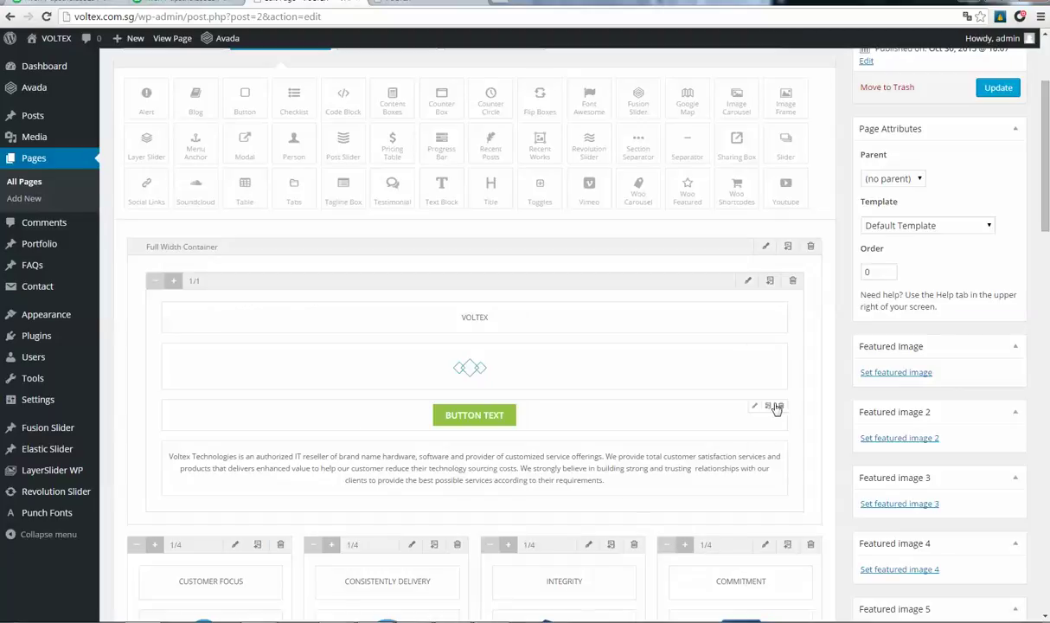
Step: Delete the BUTTON TEXT button element with its trash icon
{"action": "left_click", "coordinate": [781, 406]}
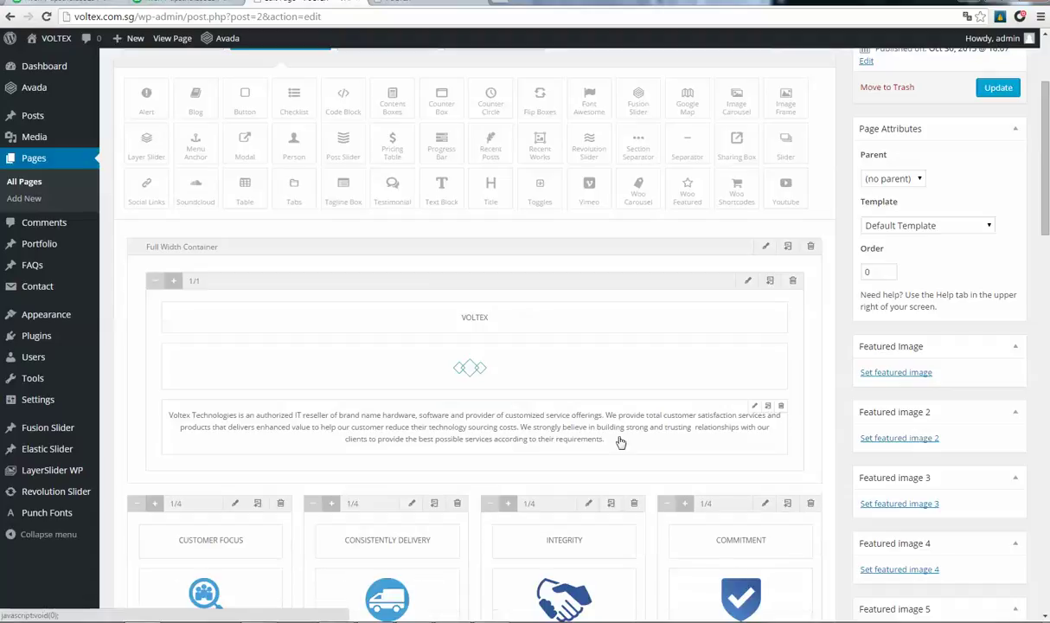